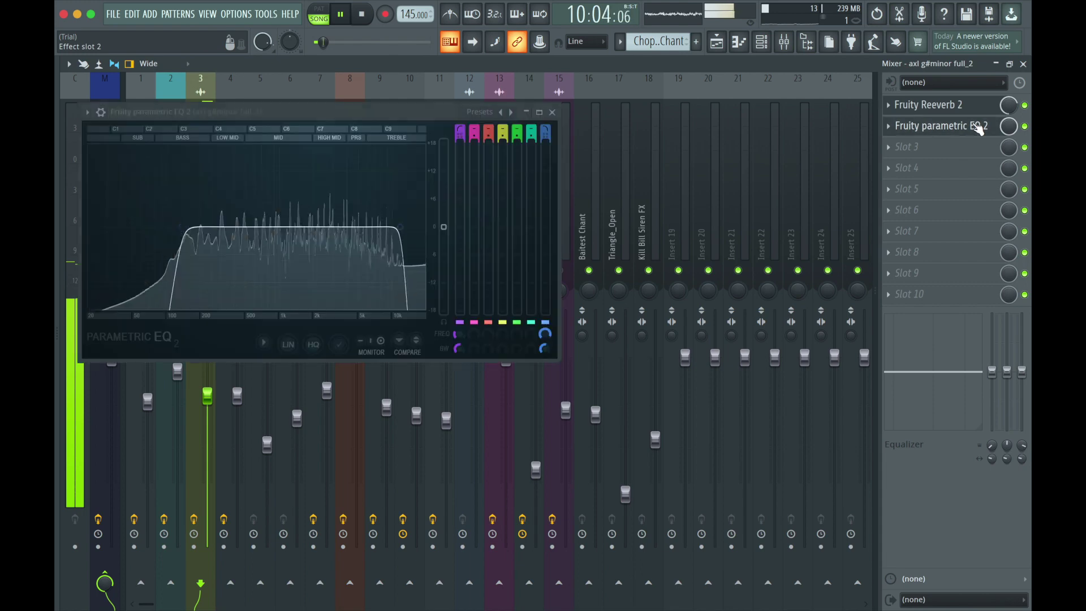
Inspect the Fruity Reeverb 2 effect on the axl g#minor full_2 mixer track and return to the playlist
{"action": "left_click", "coordinate": [971, 109]}
{"action": "left_click", "coordinate": [972, 104]}
{"action": "left_click", "coordinate": [997, 65]}
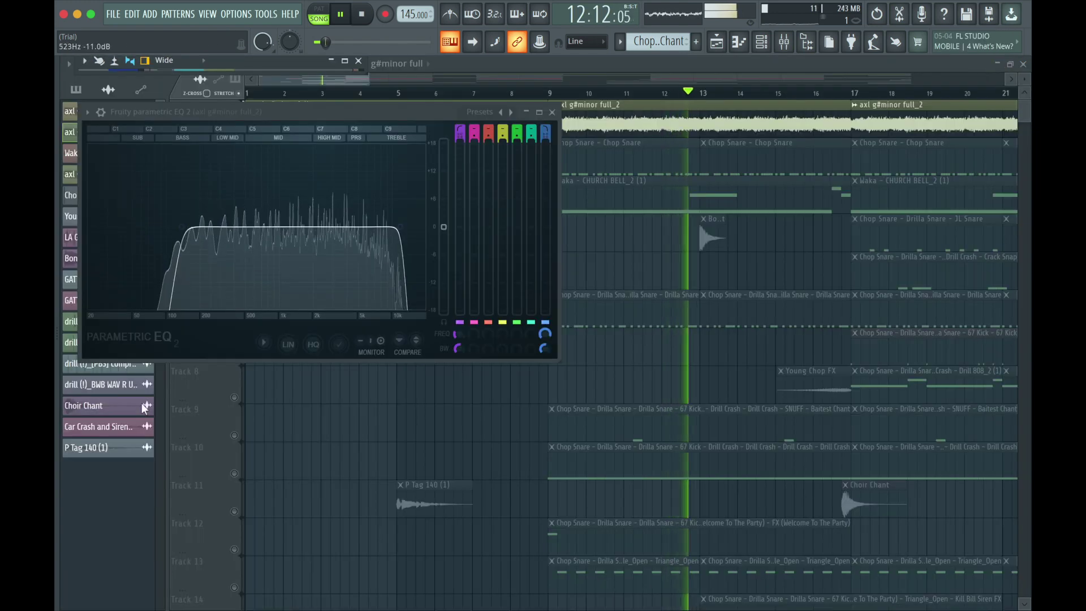
Stop playback and turn off the solo on Track 1 so every playlist track is enabled
{"action": "left_click", "coordinate": [130, 505]}
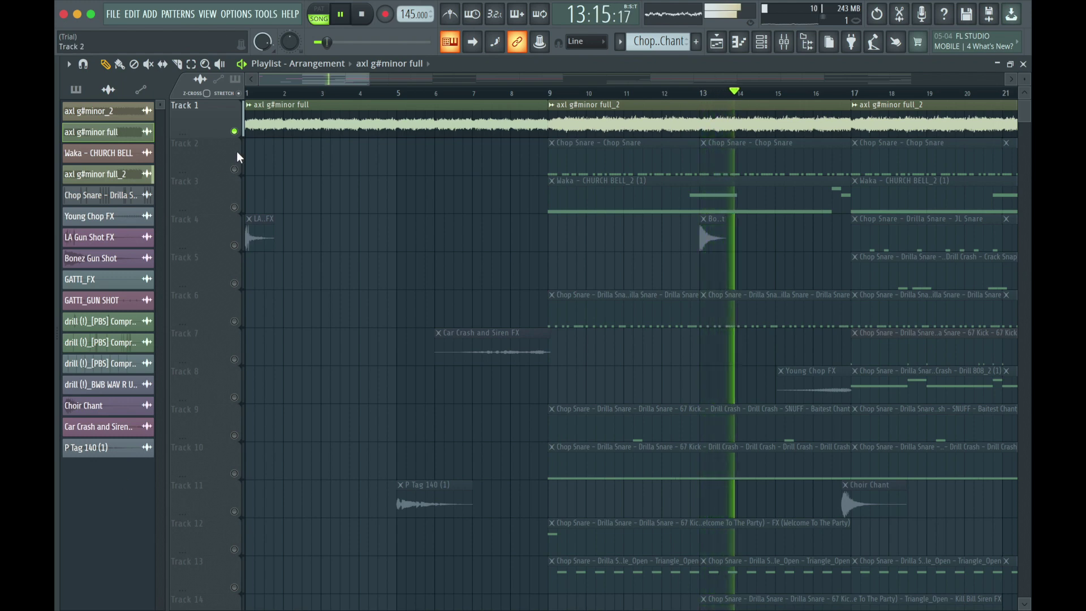
{"action": "key", "text": "space"}
{"action": "left_click", "coordinate": [234, 131]}
{"action": "left_click", "coordinate": [235, 132]}
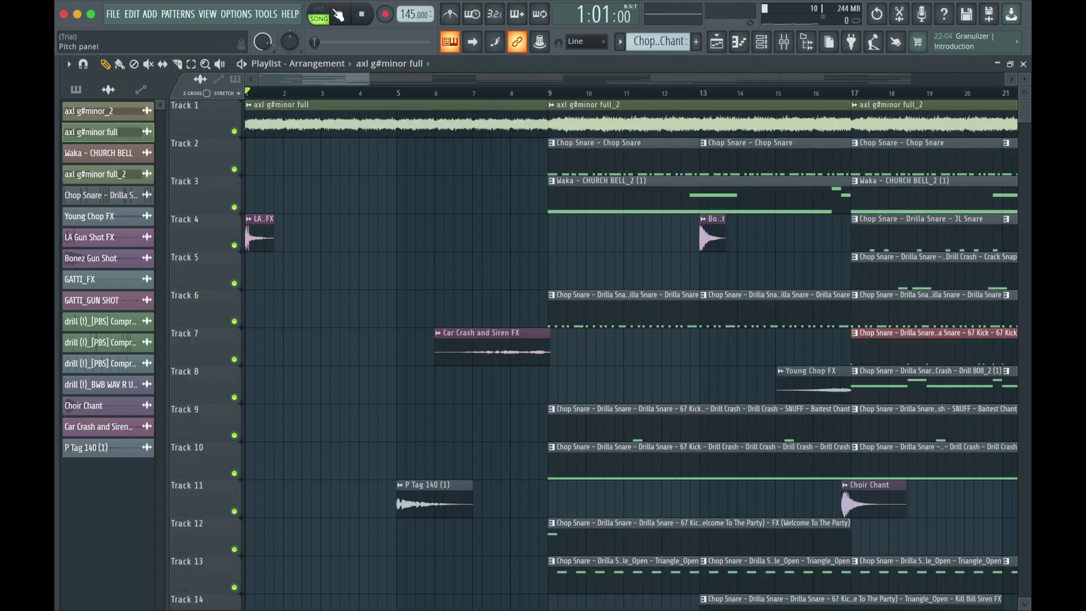
Open the Chop Snare pattern from Track 2 in the piano roll, play it, and return to the playlist
{"action": "double_click", "coordinate": [571, 157]}
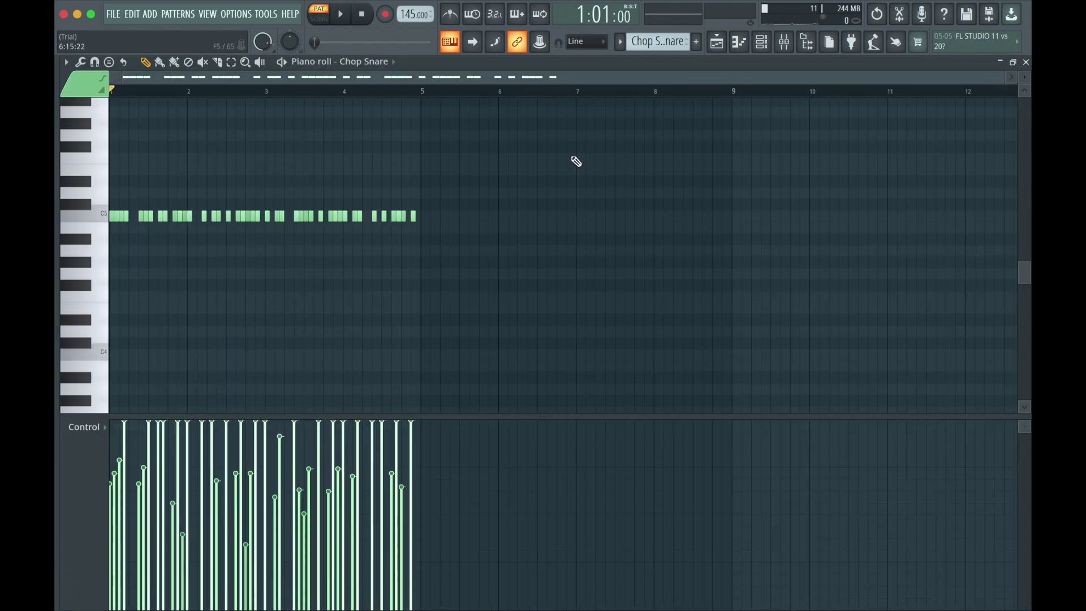
{"action": "key", "text": "space"}
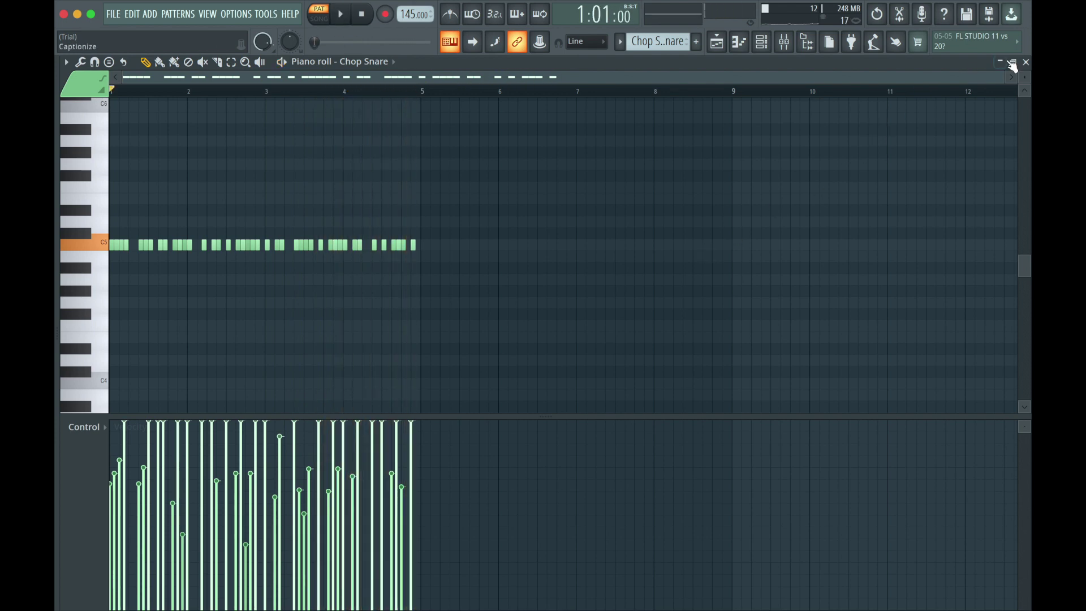
{"action": "left_click", "coordinate": [1026, 62]}
{"action": "key", "text": "F6"}
Play the Waka - CHURCH BELL_2 pattern from Track 3, examining its notes and the Signature Bell mixer track's effects
{"action": "double_click", "coordinate": [587, 208]}
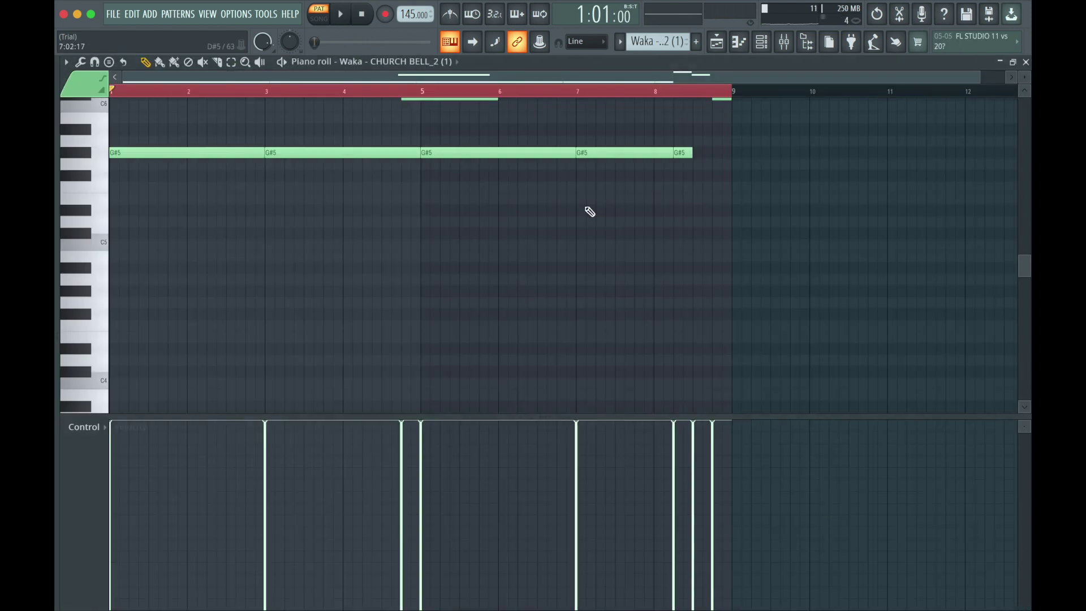
{"action": "key", "text": "space"}
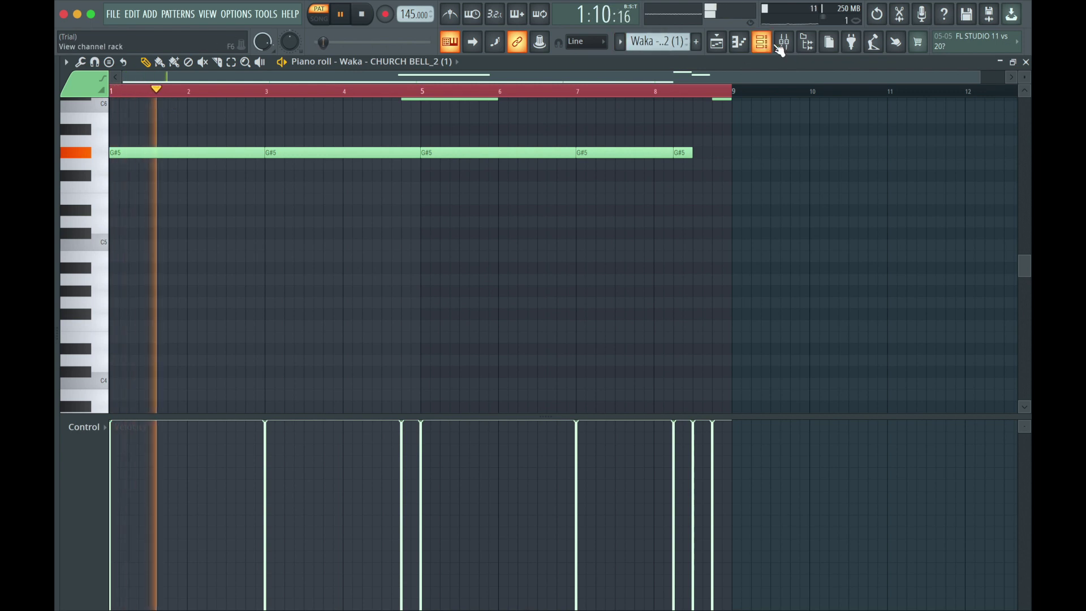
{"action": "key", "text": "F9"}
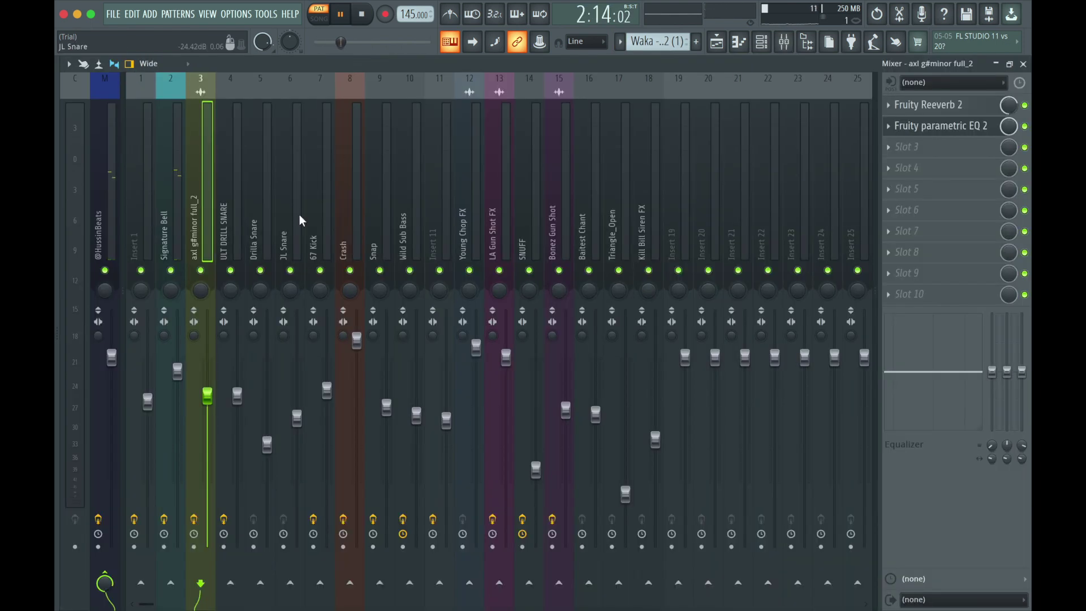
{"action": "left_click", "coordinate": [184, 242]}
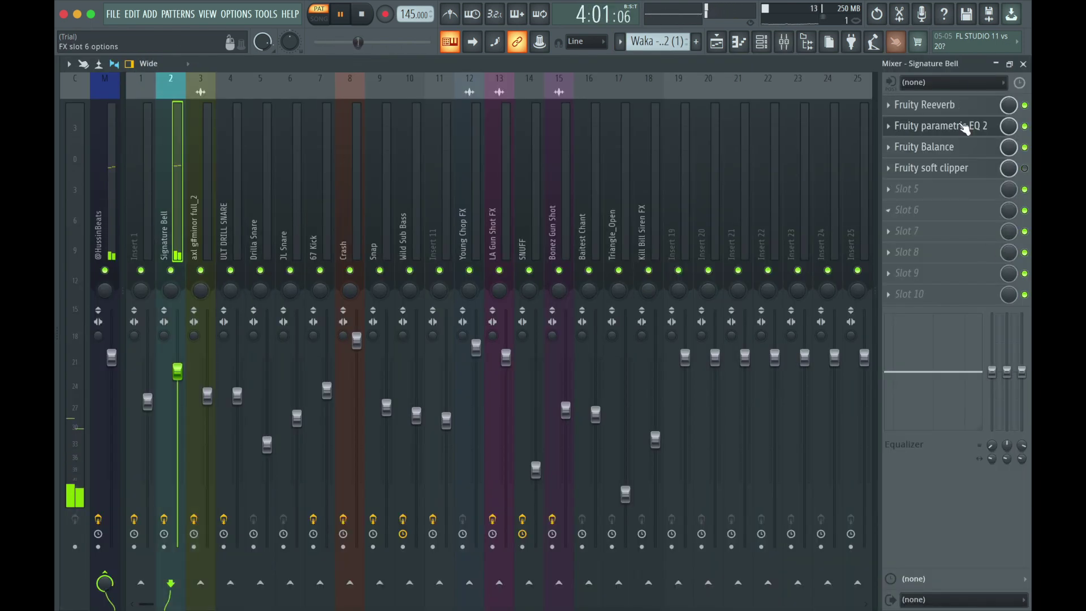
{"action": "left_click", "coordinate": [1022, 64]}
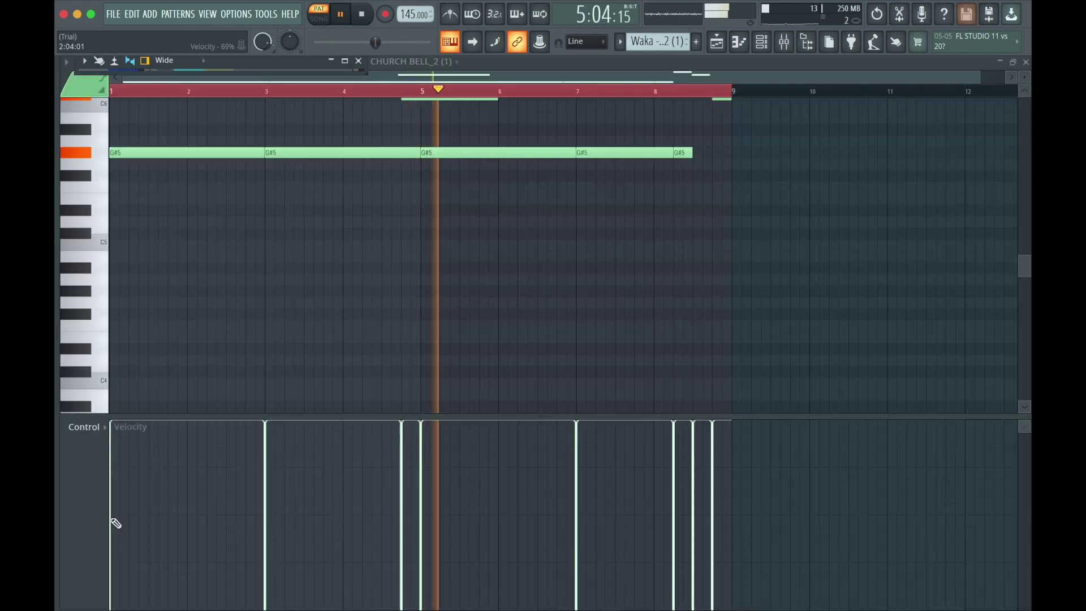
{"action": "scroll", "coordinate": [451, 283], "scroll_direction": "up", "scroll_amount": 4}
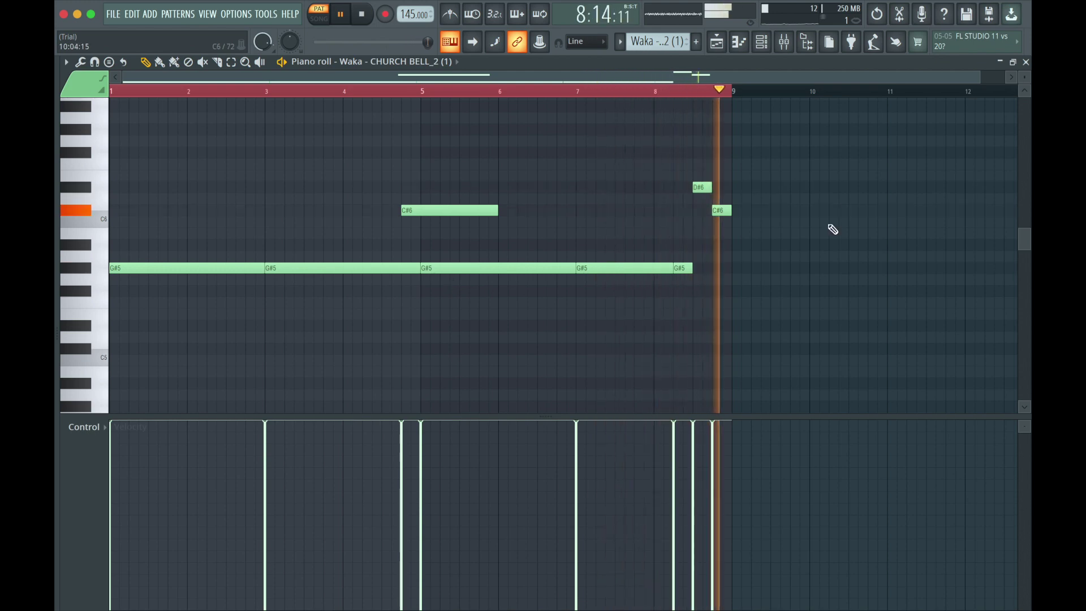
{"action": "left_click", "coordinate": [1024, 62]}
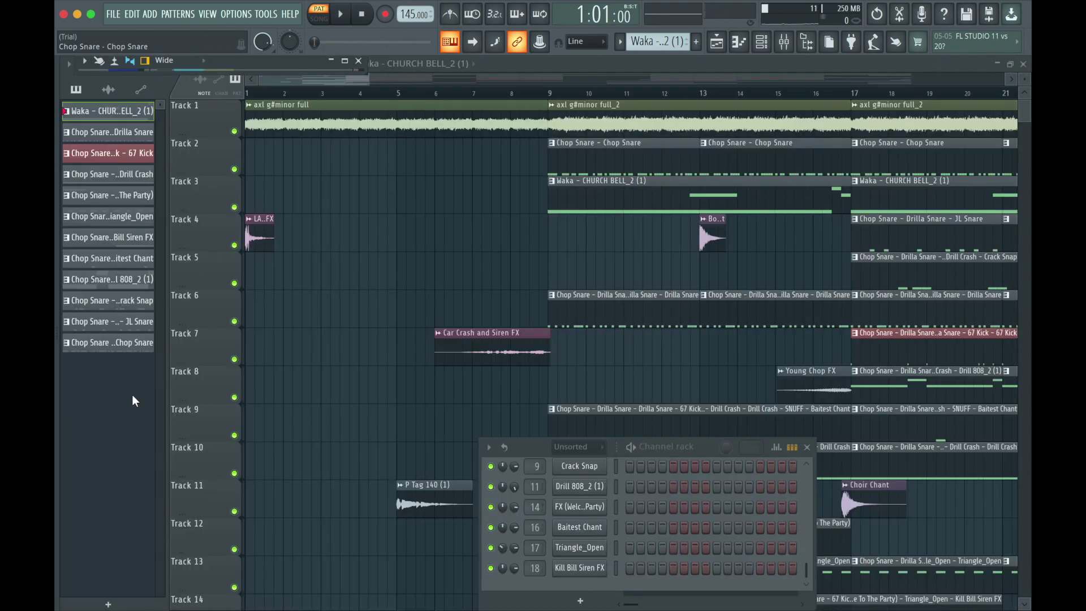
{"action": "key", "text": "F6"}
Play the Drilla Snare pattern from Track 6 in the piano roll and return to the playlist
{"action": "double_click", "coordinate": [626, 327]}
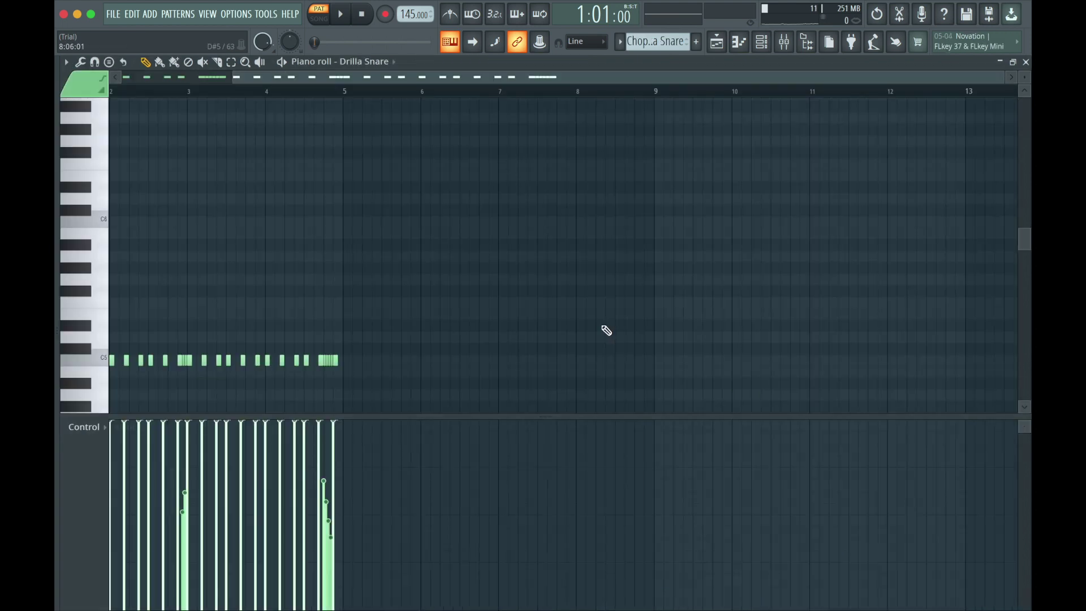
{"action": "key", "text": "space"}
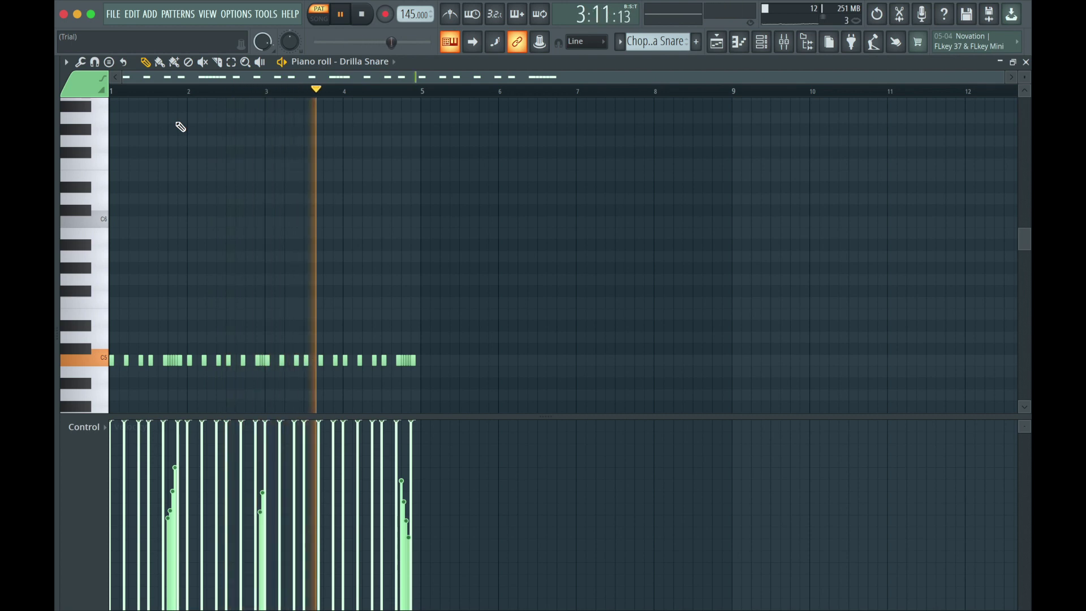
{"action": "key", "text": "space"}
{"action": "left_click", "coordinate": [1026, 62]}
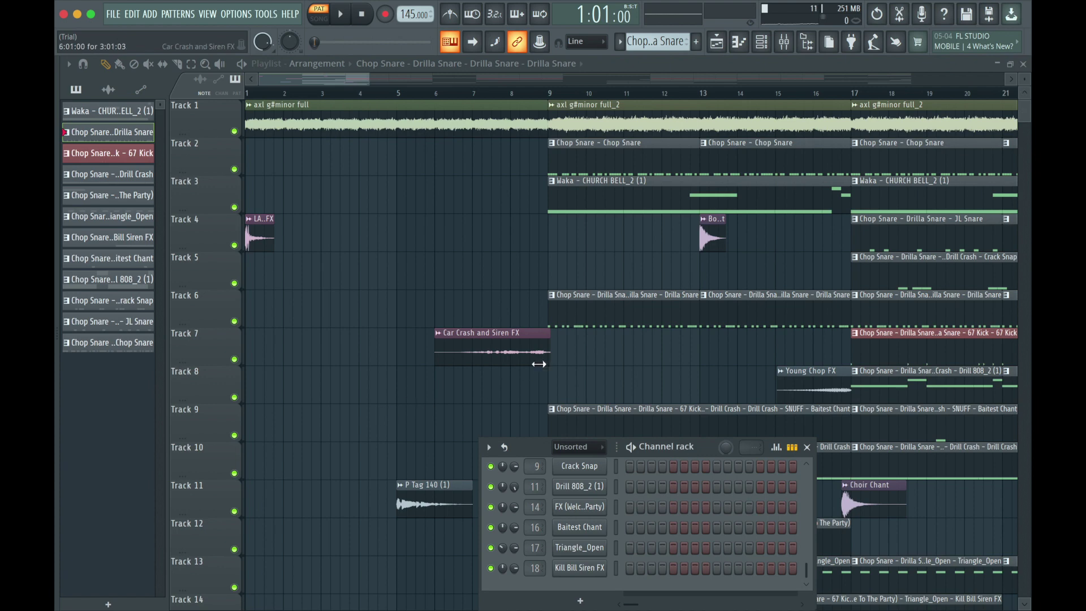
Open the Baitest Chant pattern from Track 9 and audition it from just before bar 3
{"action": "scroll", "coordinate": [509, 382], "scroll_direction": "down", "scroll_amount": 2}
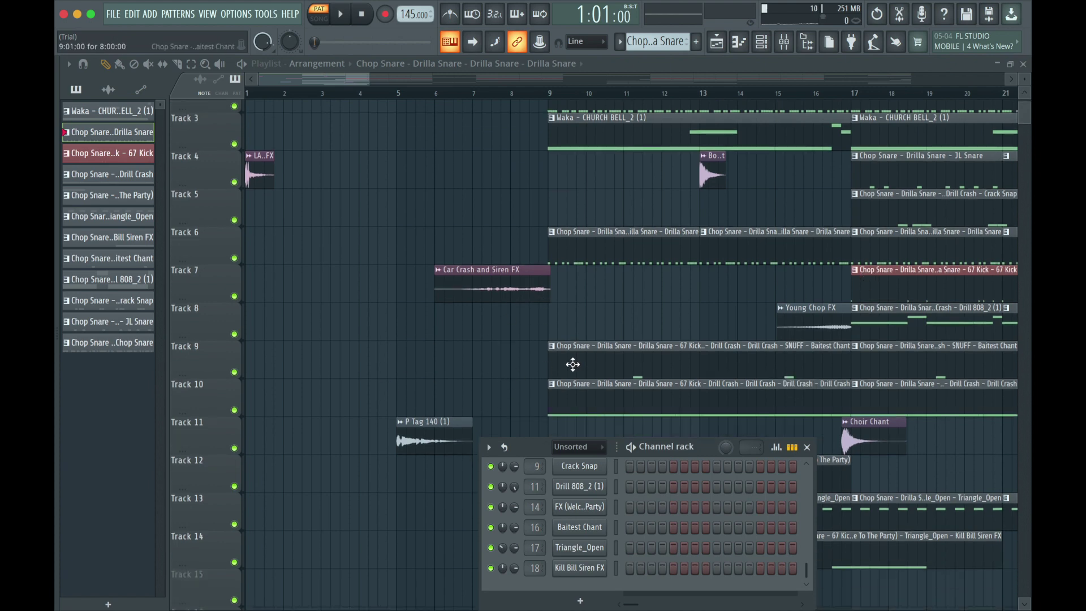
{"action": "double_click", "coordinate": [614, 368]}
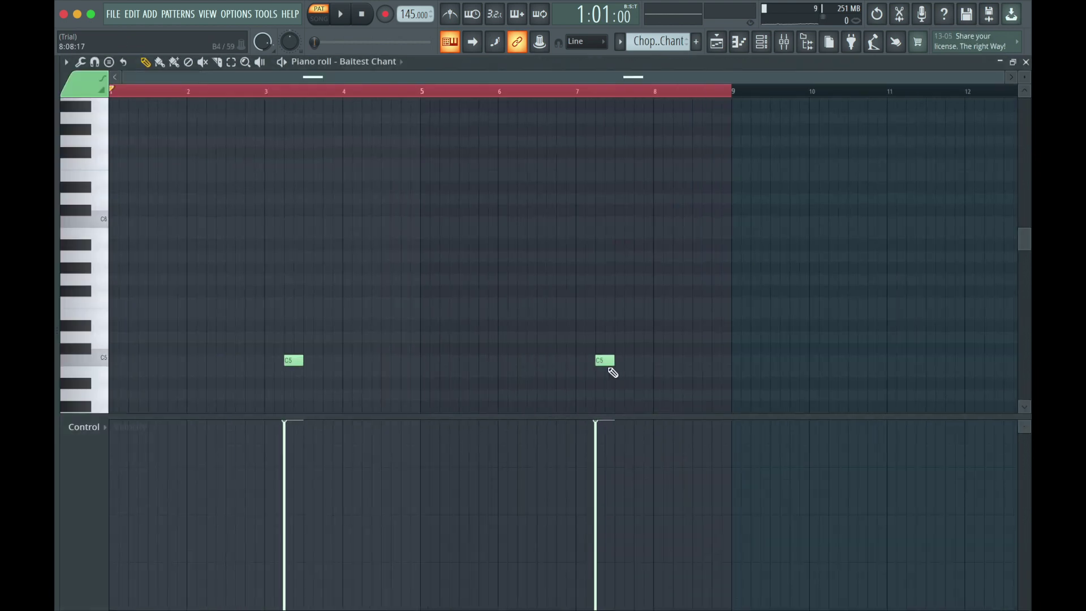
{"action": "left_click", "coordinate": [259, 96]}
{"action": "left_click", "coordinate": [259, 97]}
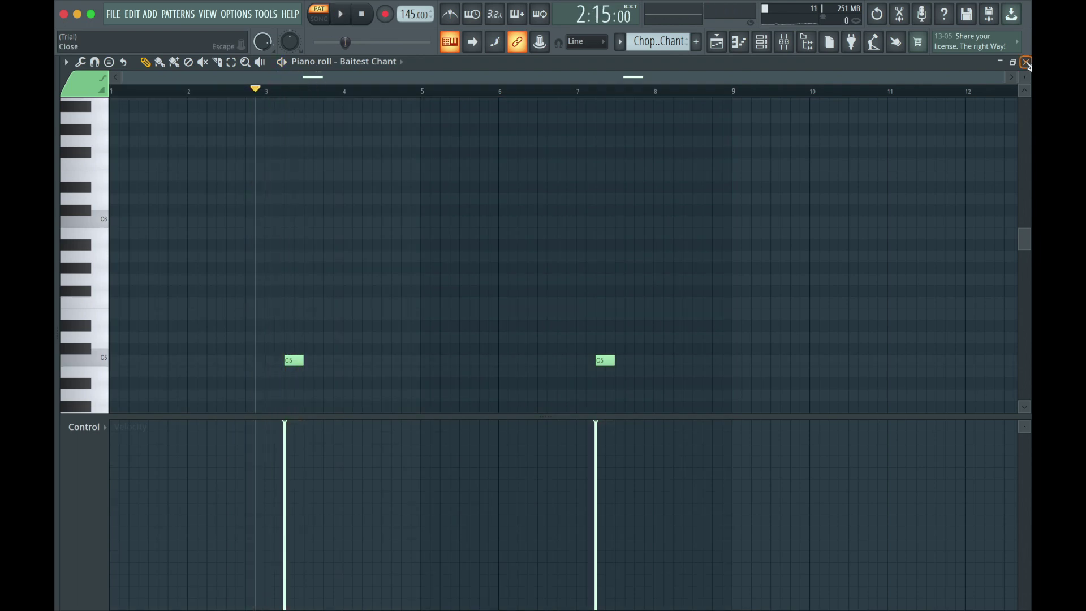
{"action": "left_click", "coordinate": [1025, 62]}
Play the Drill Crash pattern from Track 10, checking its notes and the Crash track's level in the mixer
{"action": "left_click", "coordinate": [624, 402]}
{"action": "double_click", "coordinate": [625, 402]}
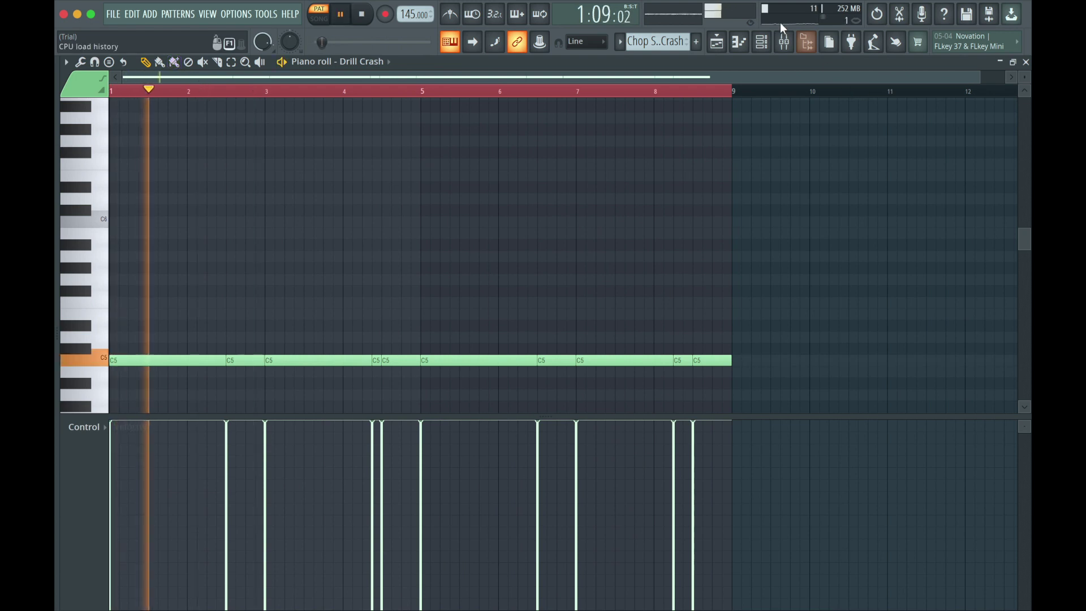
{"action": "left_click", "coordinate": [783, 41]}
{"action": "left_click", "coordinate": [344, 60]}
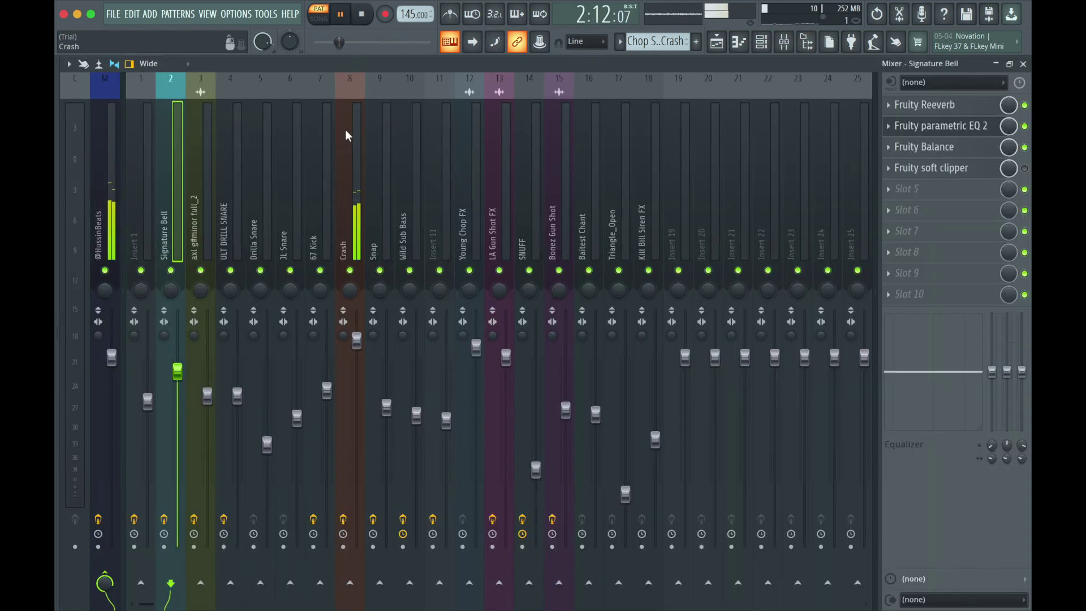
{"action": "left_click", "coordinate": [1000, 62]}
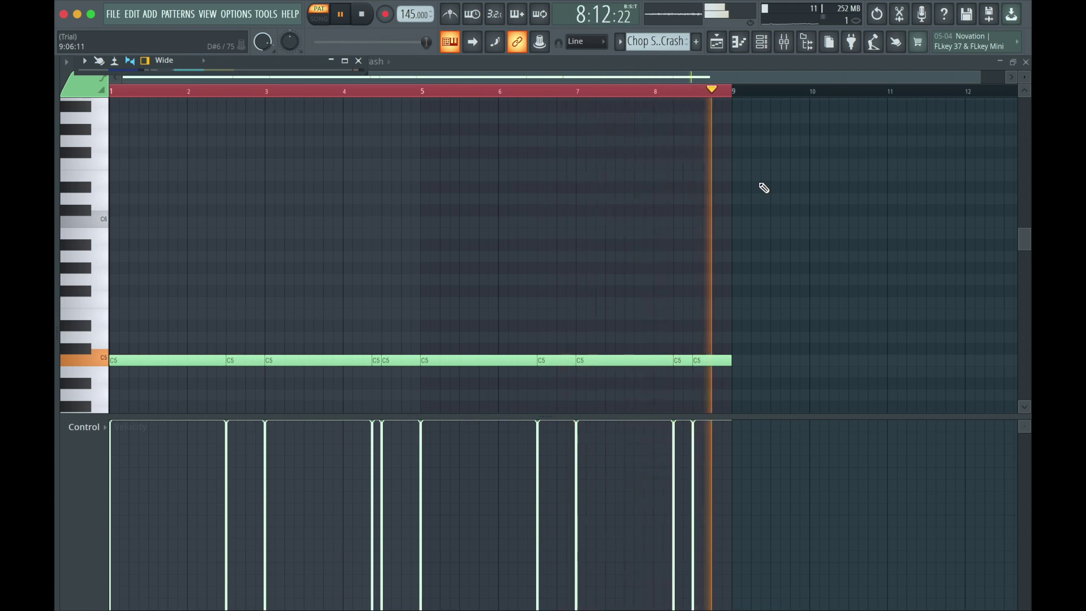
{"action": "key", "text": "space"}
{"action": "left_click", "coordinate": [1025, 62]}
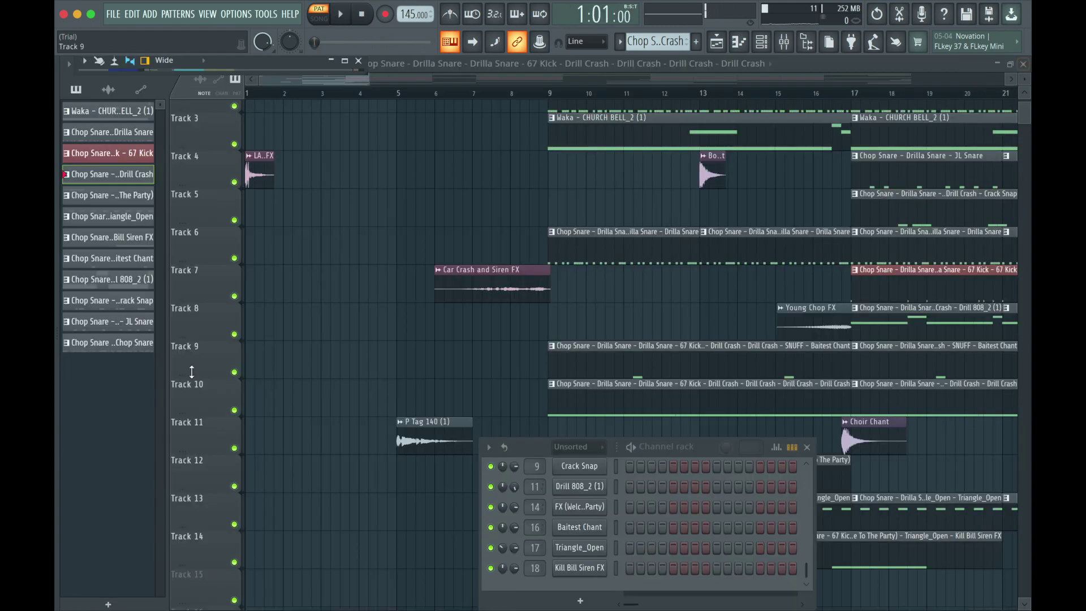
{"action": "key", "text": "F6"}
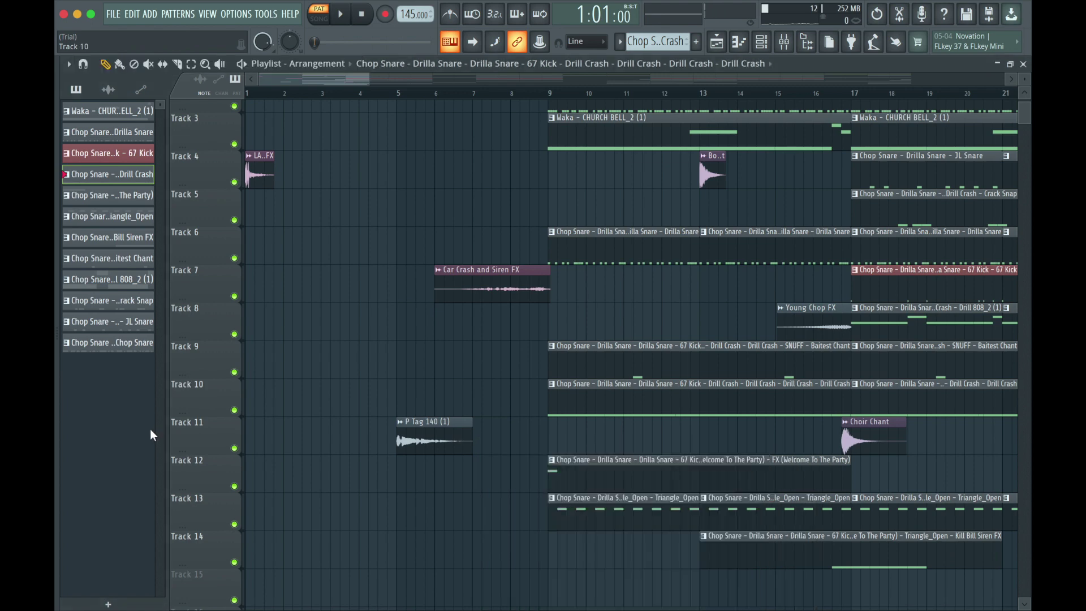
Audition the FX (Welcome To The Party) pattern from Track 12 in the piano roll and return to the playlist
{"action": "double_click", "coordinate": [580, 473]}
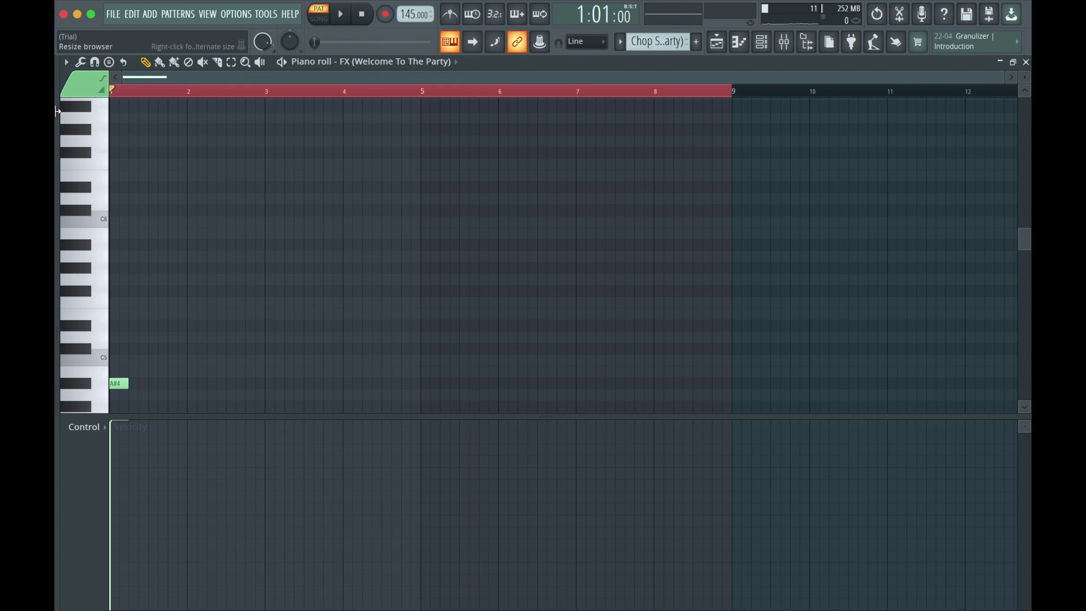
{"action": "key", "text": "space"}
{"action": "key", "text": "space"}
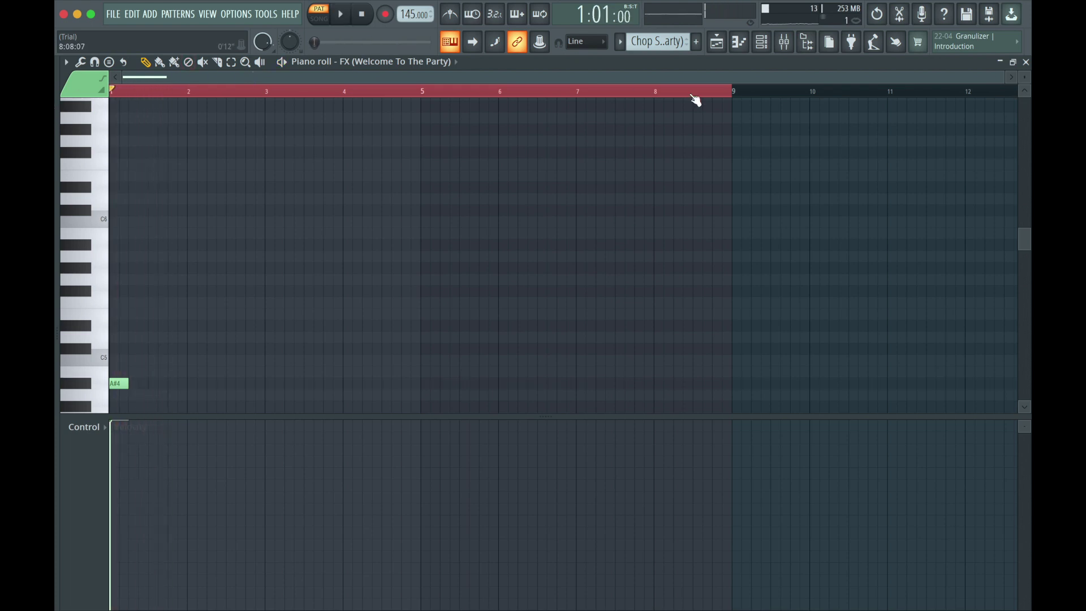
{"action": "left_click", "coordinate": [1000, 63]}
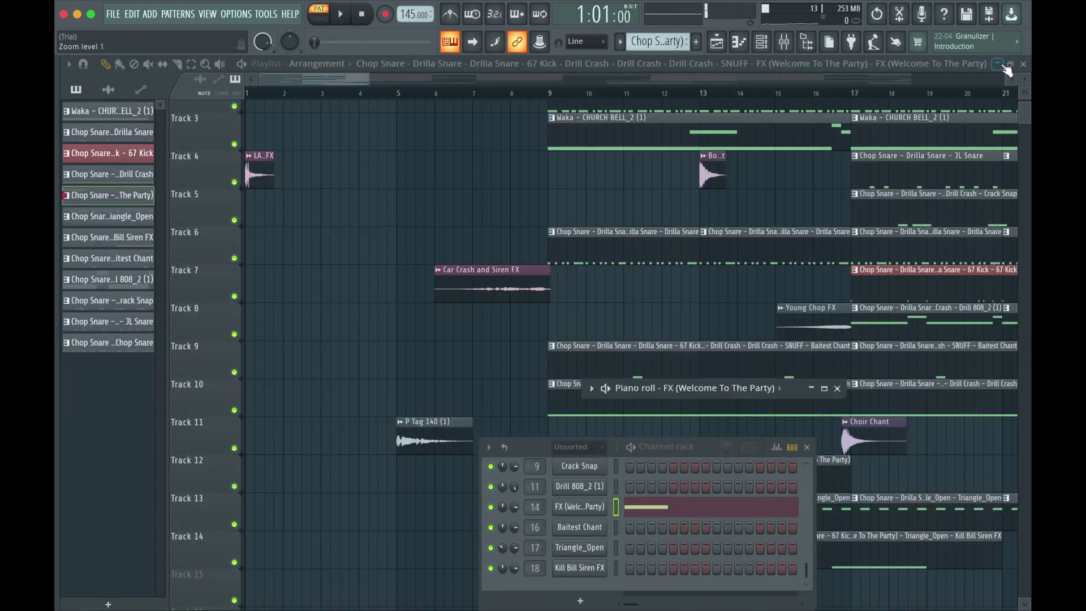
{"action": "key", "text": "F5"}
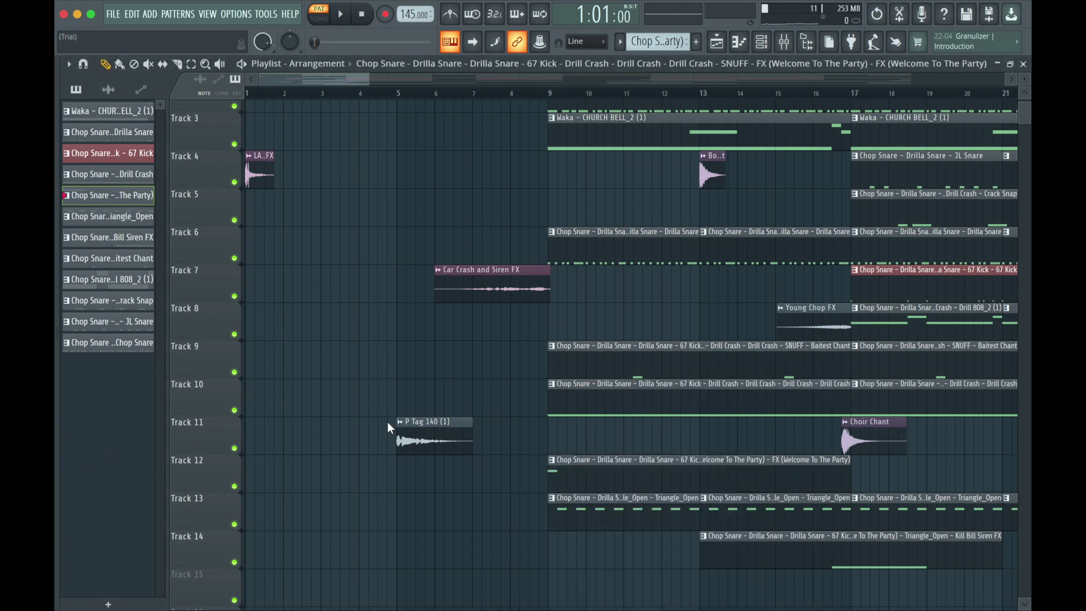
Play the Triangle_Open pattern from Track 13 in a maximized piano roll, examining its notes and velocities, and stop playback
{"action": "double_click", "coordinate": [589, 509]}
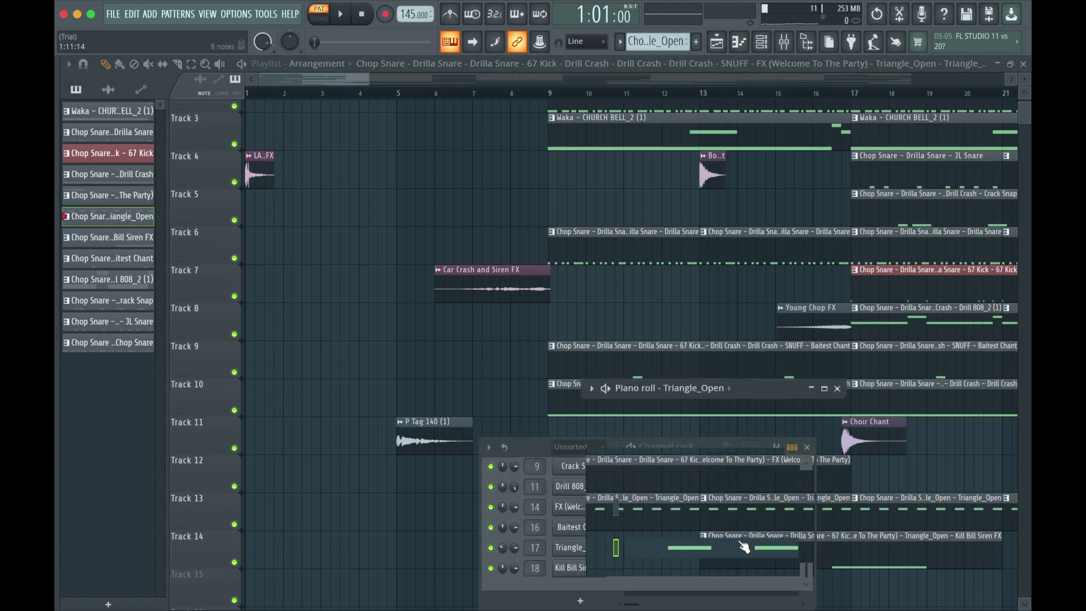
{"action": "left_click", "coordinate": [807, 447]}
{"action": "left_click", "coordinate": [666, 511]}
{"action": "left_click", "coordinate": [667, 511]}
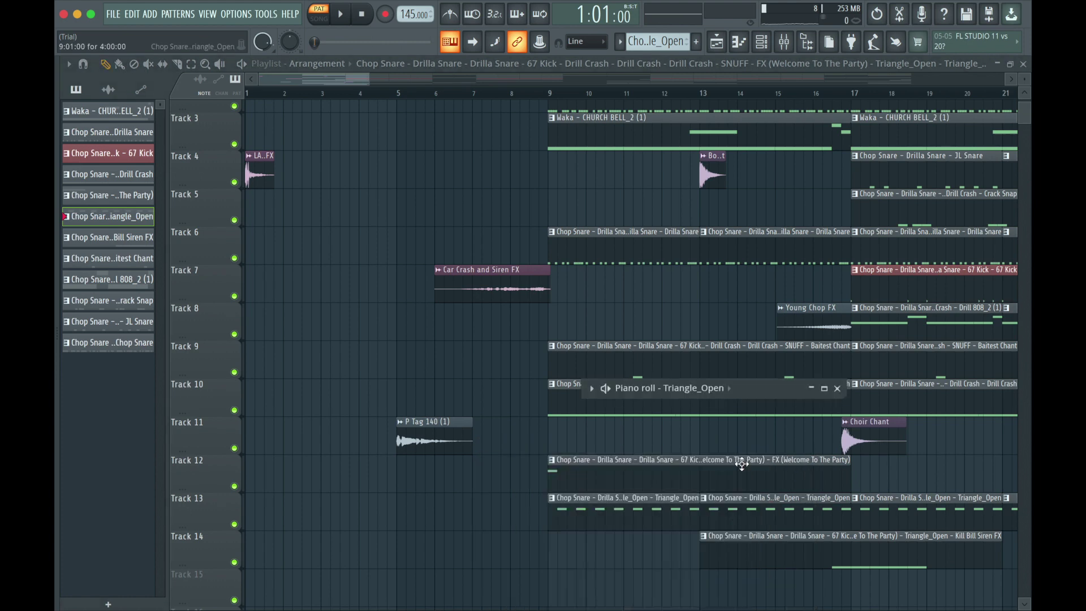
{"action": "left_click", "coordinate": [826, 389]}
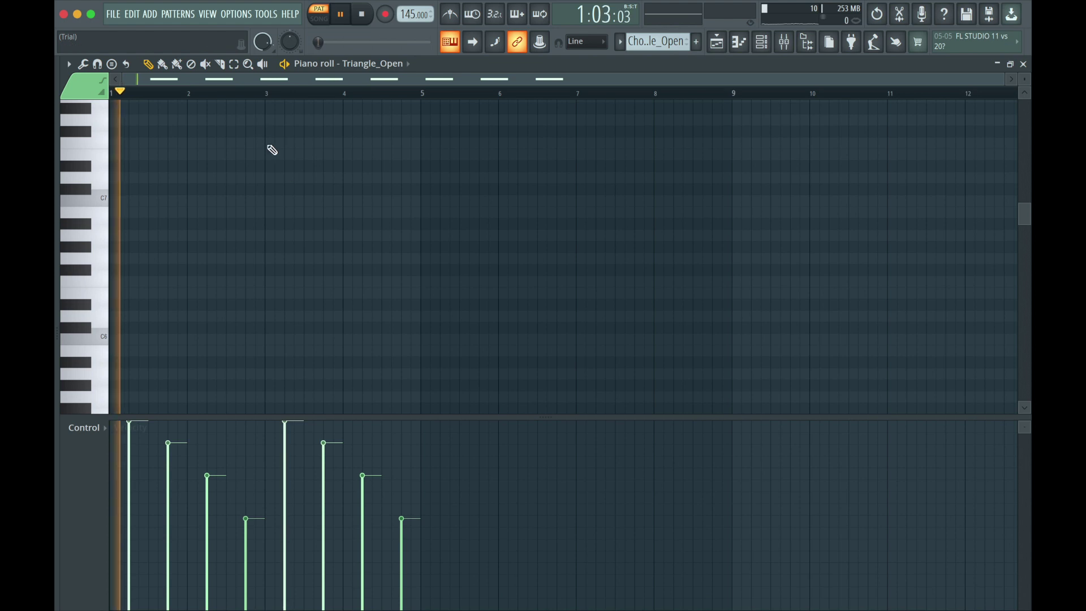
{"action": "scroll", "coordinate": [298, 186], "scroll_direction": "down", "scroll_amount": 5}
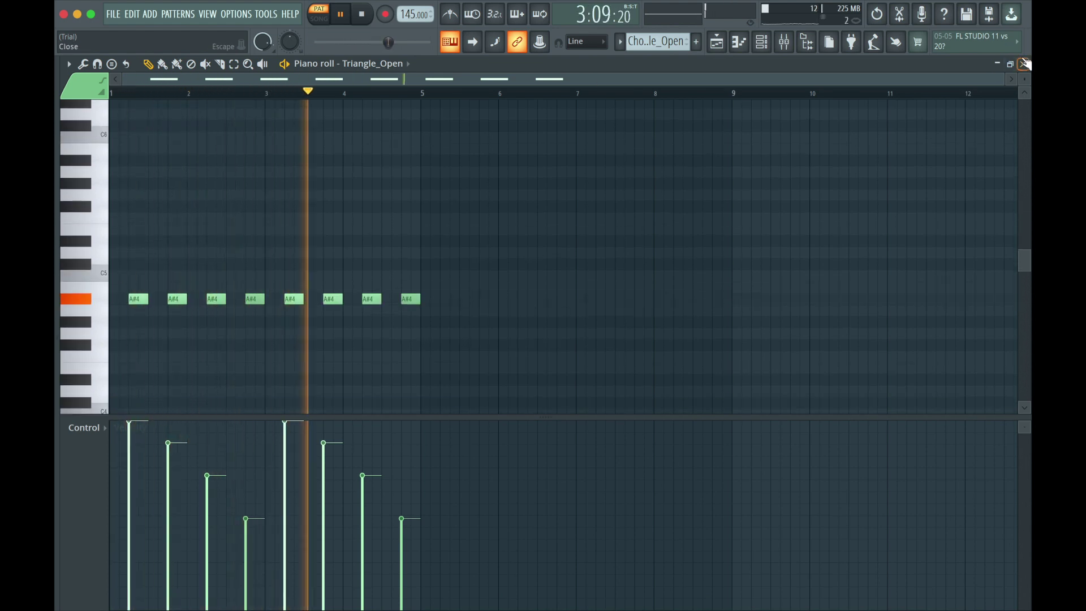
{"action": "left_click", "coordinate": [1023, 64]}
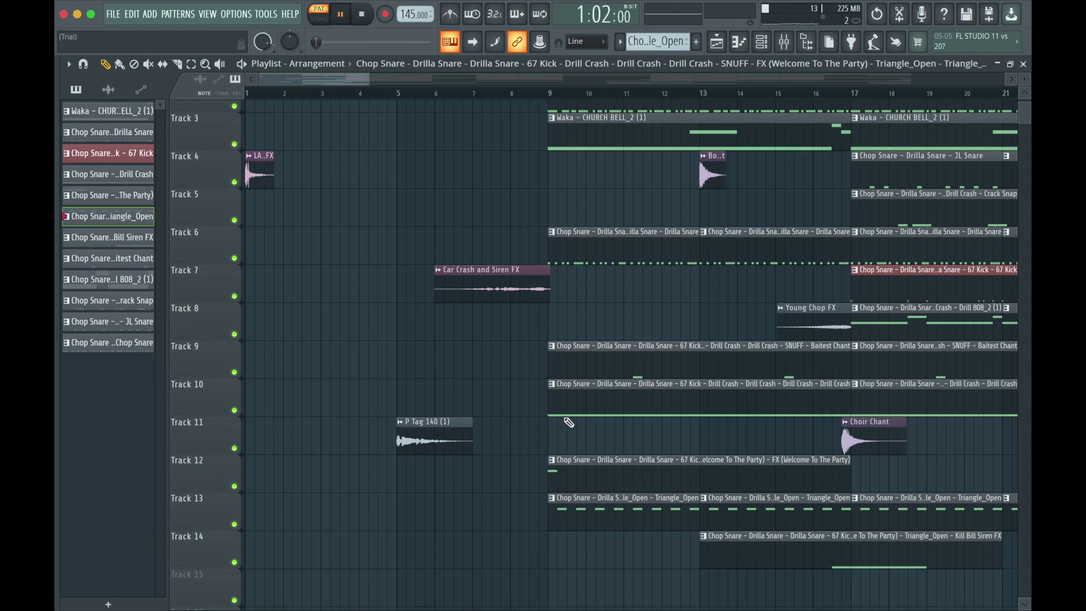
{"action": "scroll", "coordinate": [568, 421], "scroll_direction": "up", "scroll_amount": 3}
{"action": "key", "text": "space"}
Examine the JL Snare pattern at bar 17 of Track 4 in the piano roll and return to the playlist
{"action": "scroll", "coordinate": [568, 421], "scroll_direction": "right", "scroll_amount": 8}
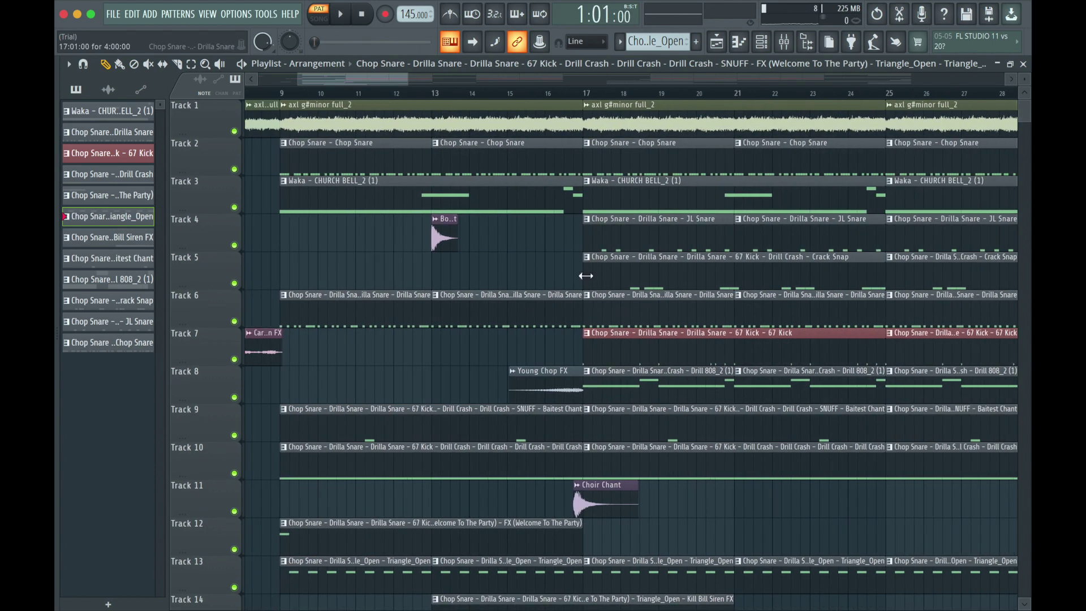
{"action": "double_click", "coordinate": [609, 230]}
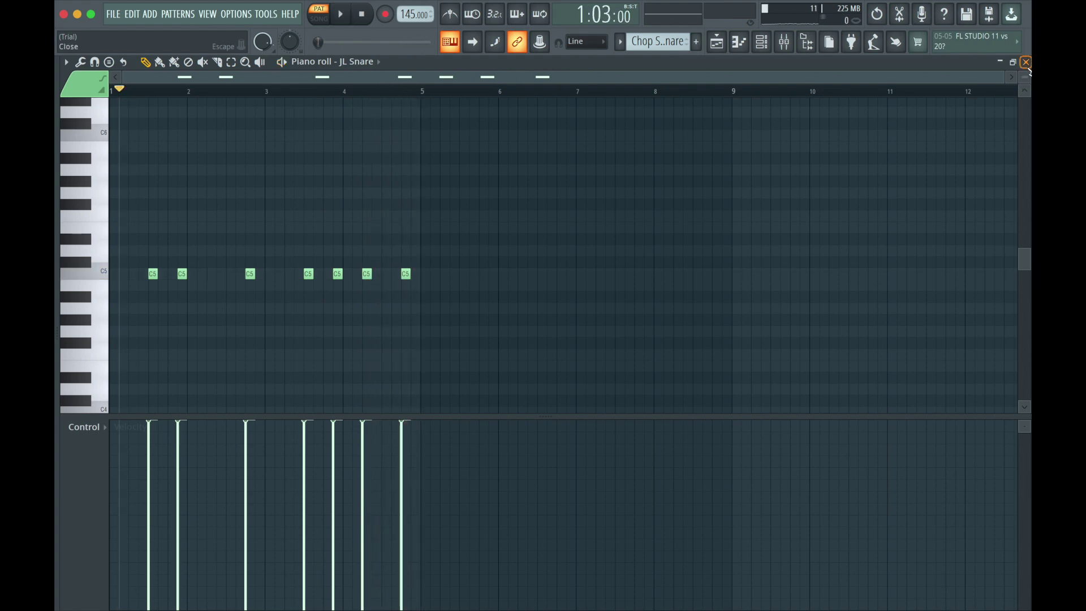
{"action": "left_click", "coordinate": [1025, 62]}
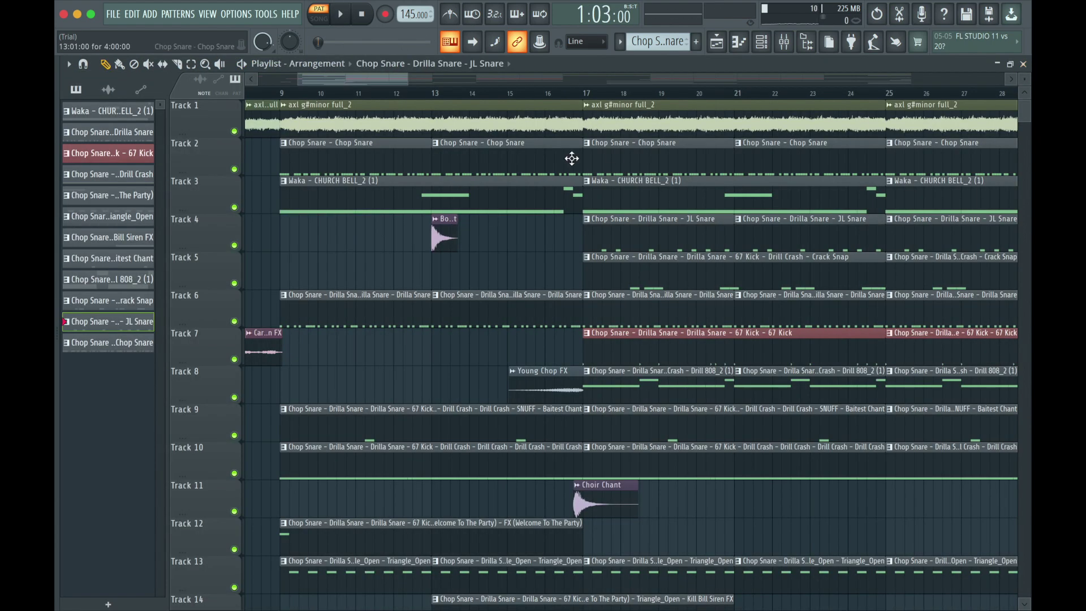
Audition the Crack Snap pattern from Track 5 in the piano roll, jumping between its note groups, and return to the playlist
{"action": "double_click", "coordinate": [620, 267]}
{"action": "left_click", "coordinate": [187, 91]}
{"action": "key", "text": "space"}
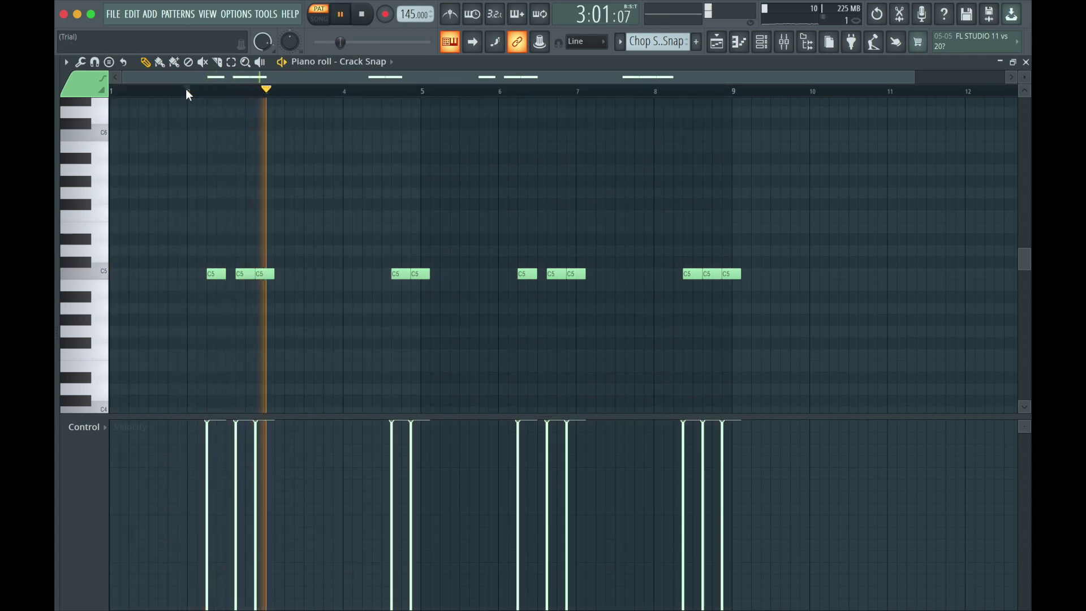
{"action": "left_click", "coordinate": [376, 91]}
{"action": "left_click", "coordinate": [515, 91]}
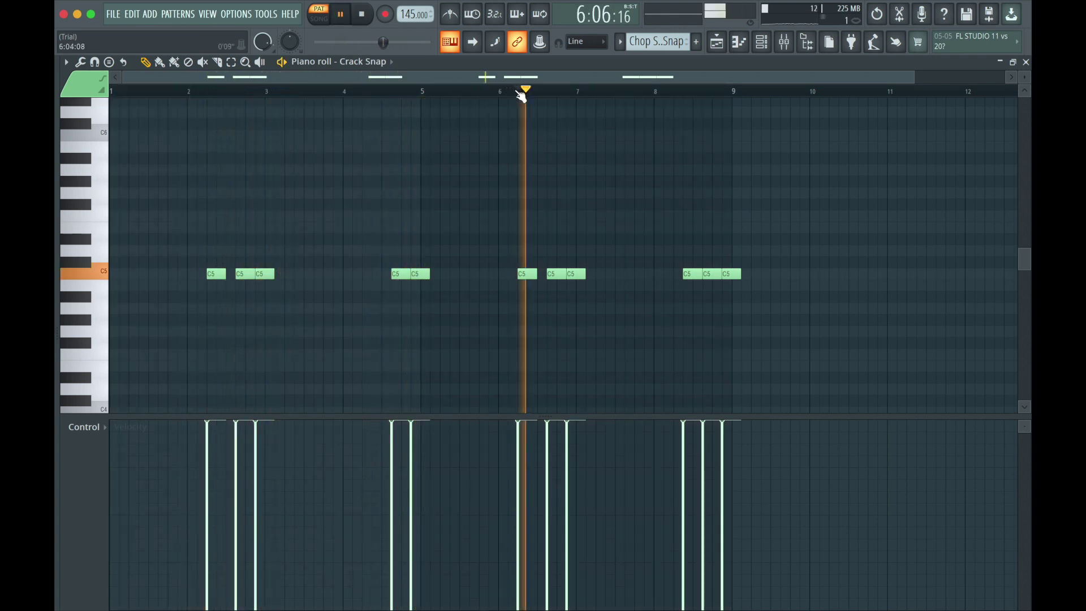
{"action": "left_click", "coordinate": [681, 91]}
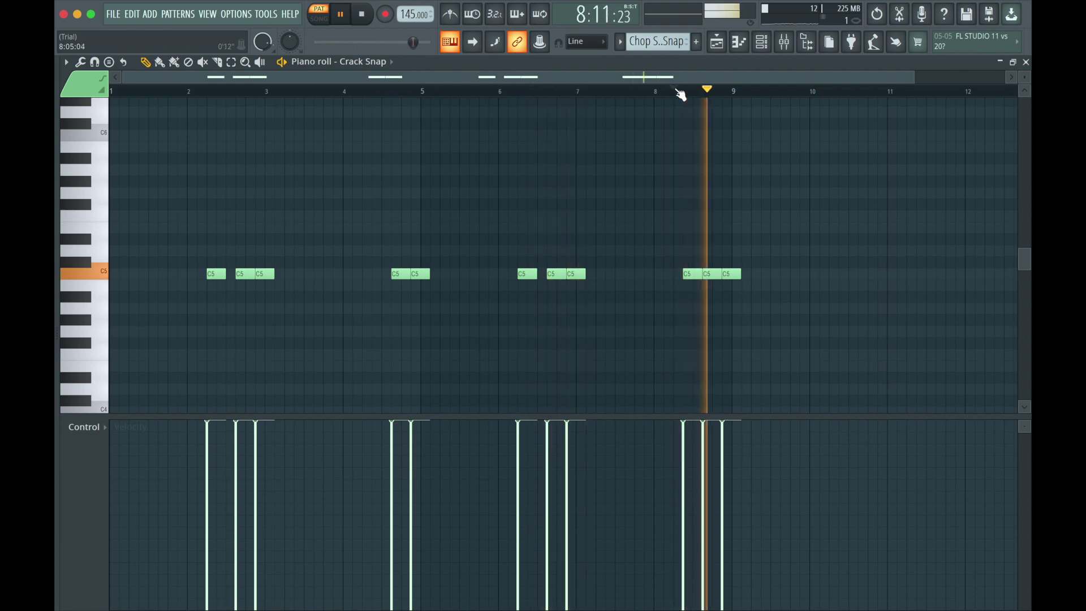
{"action": "left_click", "coordinate": [675, 89]}
{"action": "key", "text": "space"}
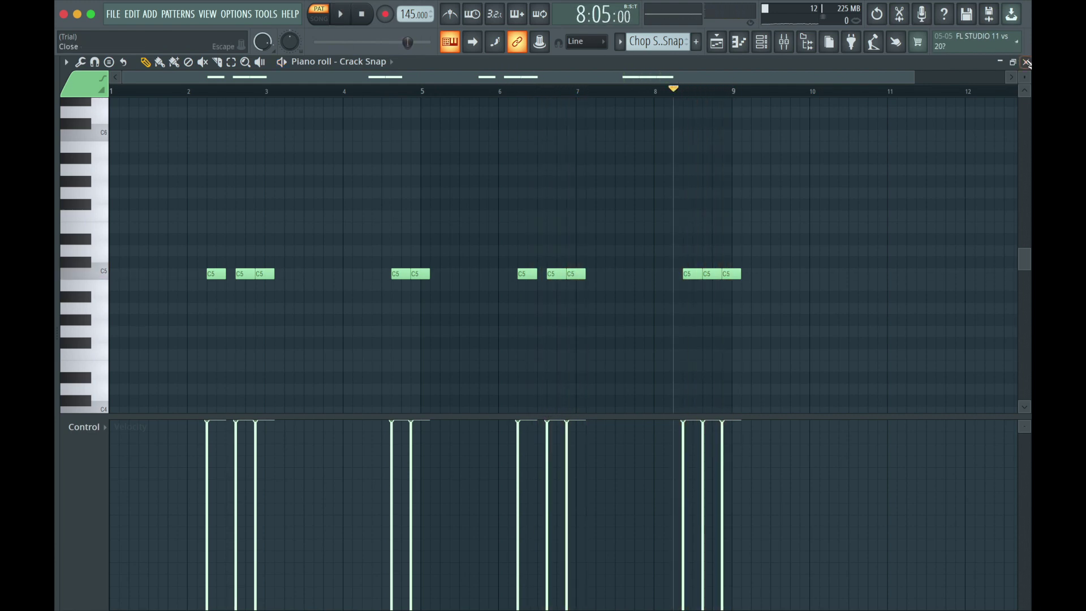
{"action": "left_click", "coordinate": [1025, 62]}
Play the 67 Kick pattern from Track 7, check the boost in its channel's precomputed effects, and return to a cleared playlist
{"action": "double_click", "coordinate": [599, 354]}
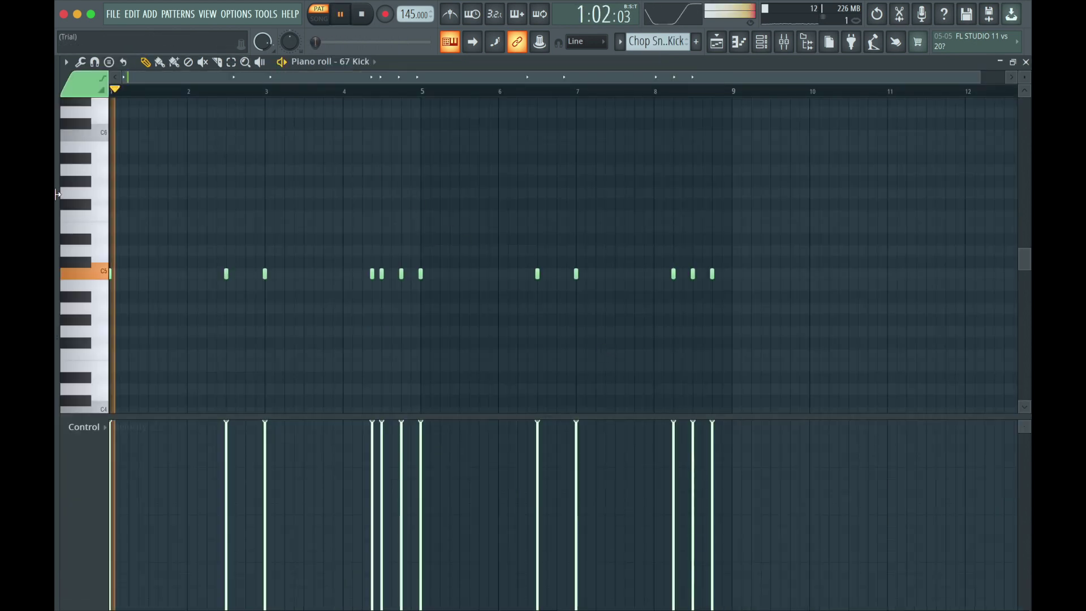
{"action": "left_click", "coordinate": [761, 42]}
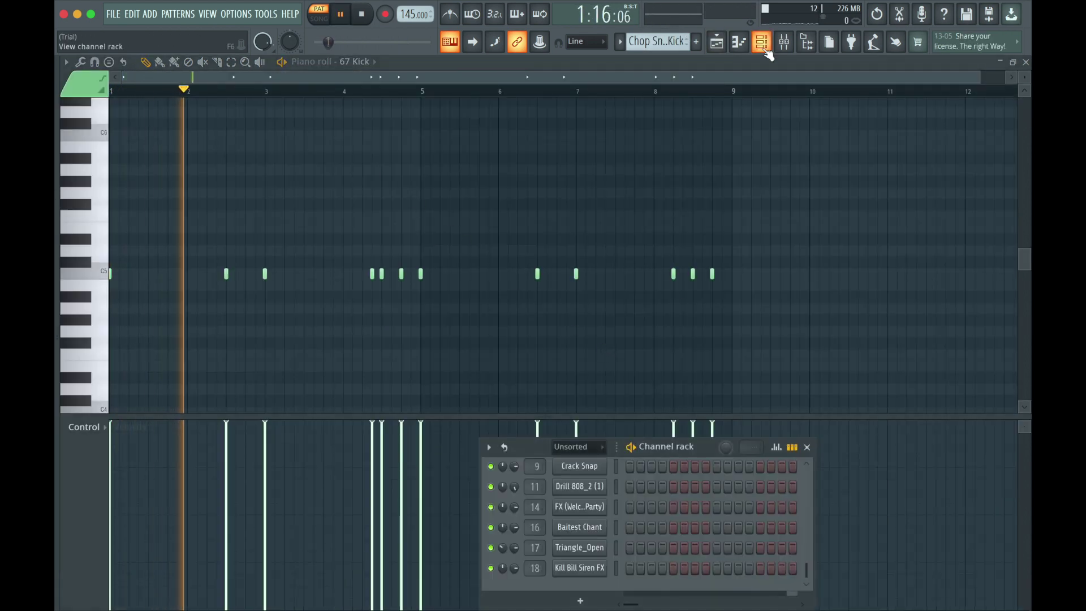
{"action": "scroll", "coordinate": [590, 546], "scroll_direction": "up", "scroll_amount": 5}
{"action": "left_click", "coordinate": [593, 528]}
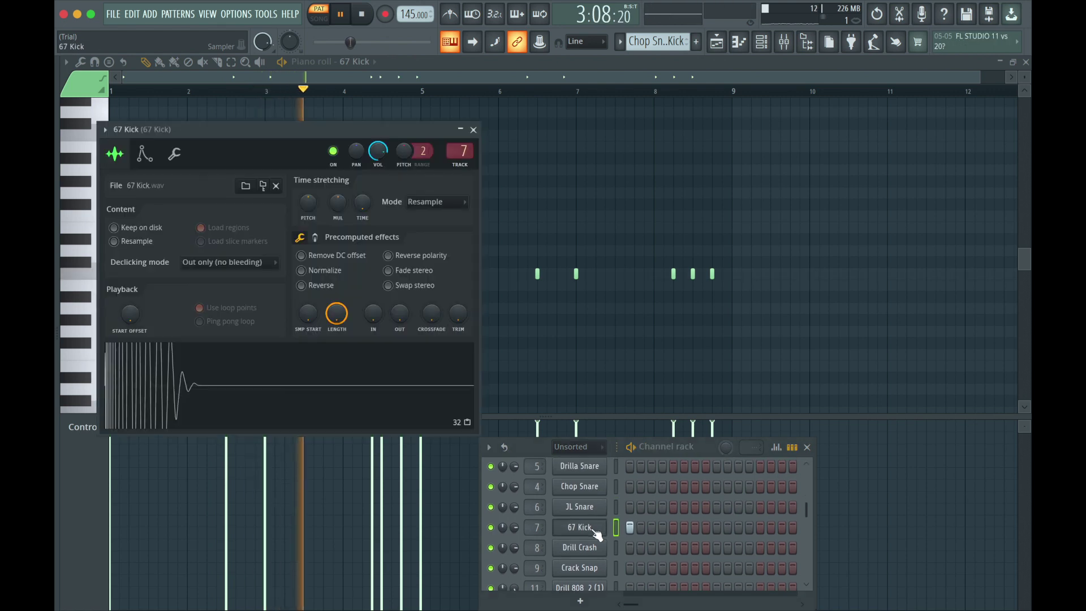
{"action": "left_click", "coordinate": [316, 238]}
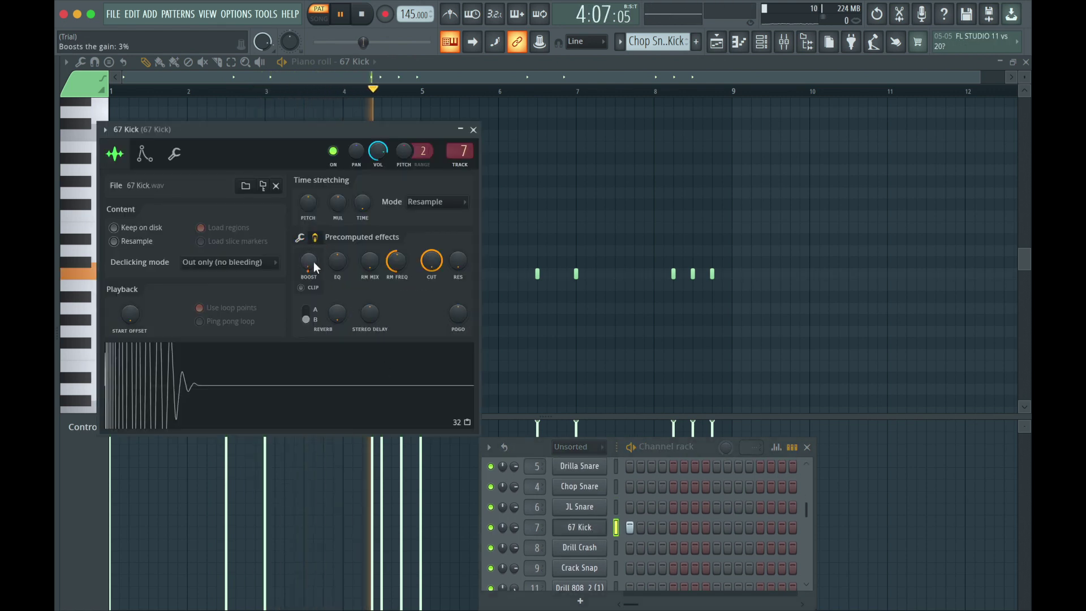
{"action": "left_click", "coordinate": [88, 476]}
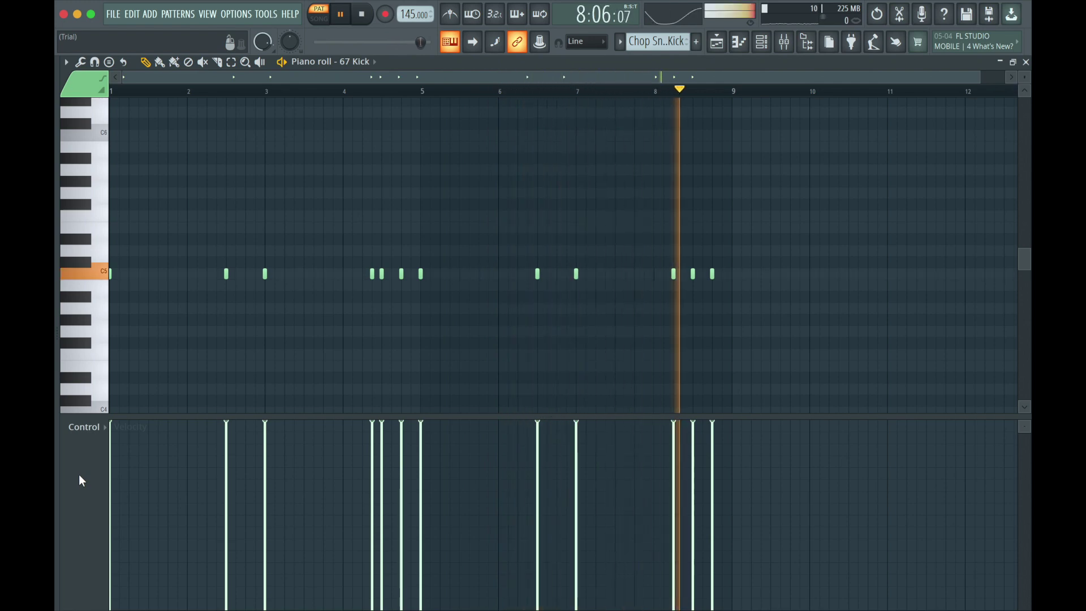
{"action": "key", "text": "space"}
{"action": "left_click", "coordinate": [1026, 62]}
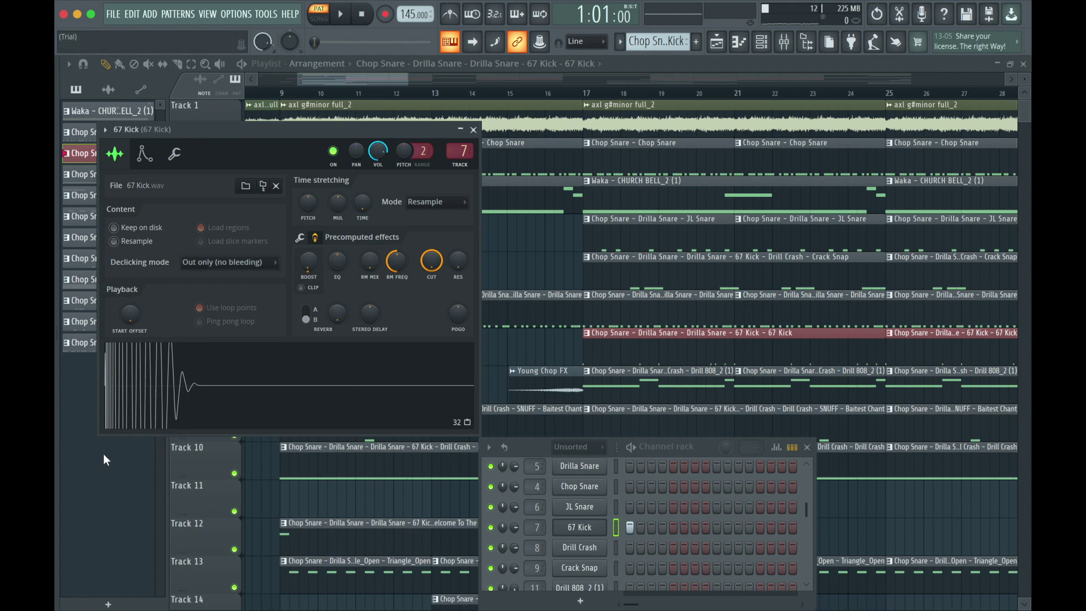
{"action": "key", "text": "F12"}
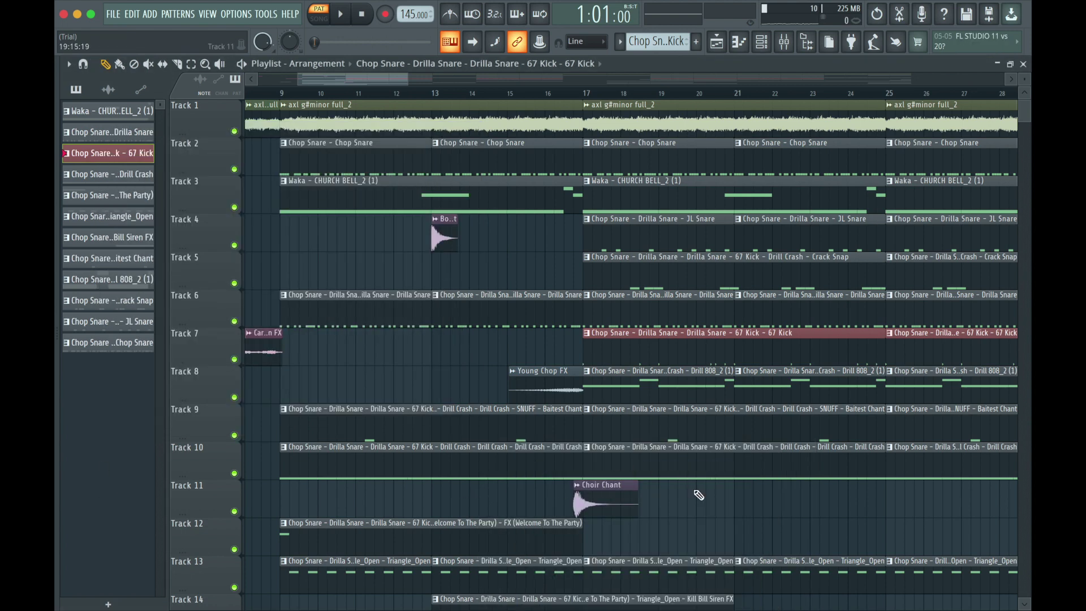
Audition the Kill Bill Siren FX pattern from Track 14 in the piano roll and return to the playlist
{"action": "scroll", "coordinate": [699, 495], "scroll_direction": "down", "scroll_amount": 3}
{"action": "double_click", "coordinate": [575, 525]}
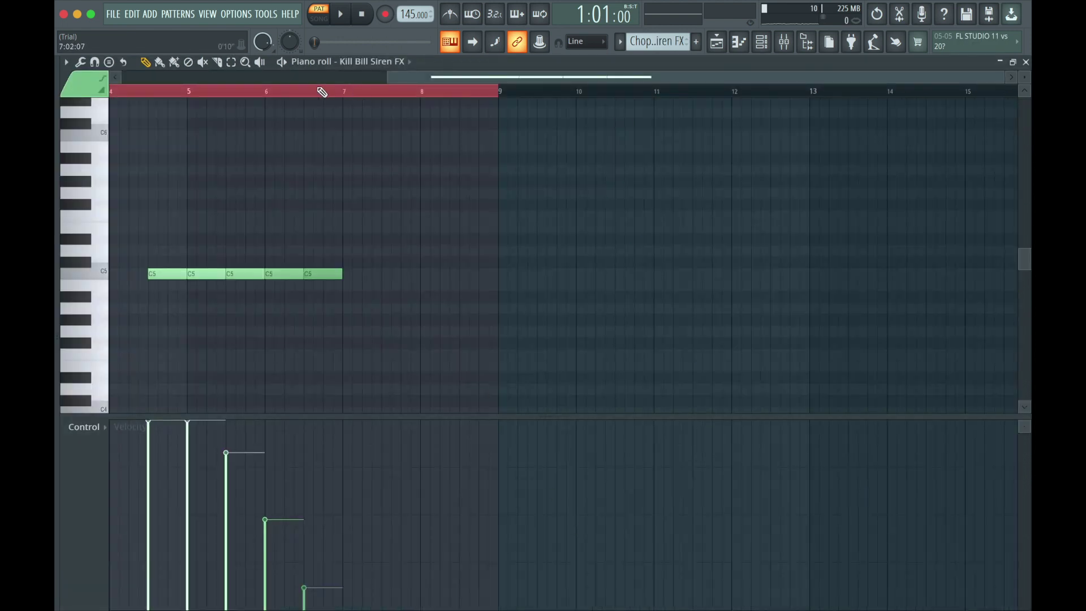
{"action": "key", "text": "space"}
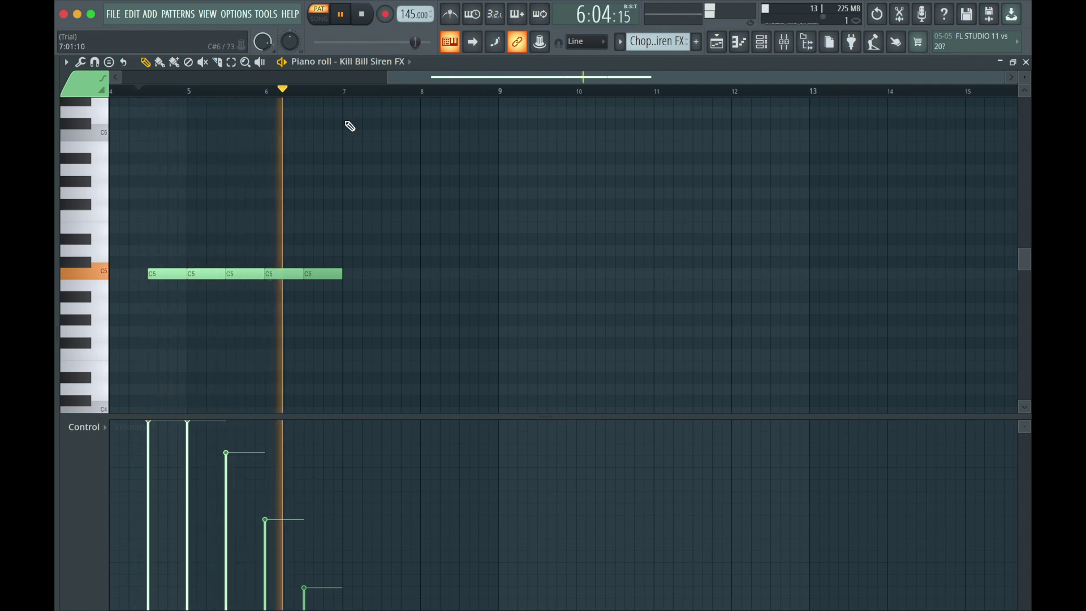
{"action": "key", "text": "space"}
{"action": "left_click", "coordinate": [1025, 61]}
Look over the rest of the arrangement, switch the playlist picker to audio clips, and hide the channel rack
{"action": "scroll", "coordinate": [566, 402], "scroll_direction": "right", "scroll_amount": 5}
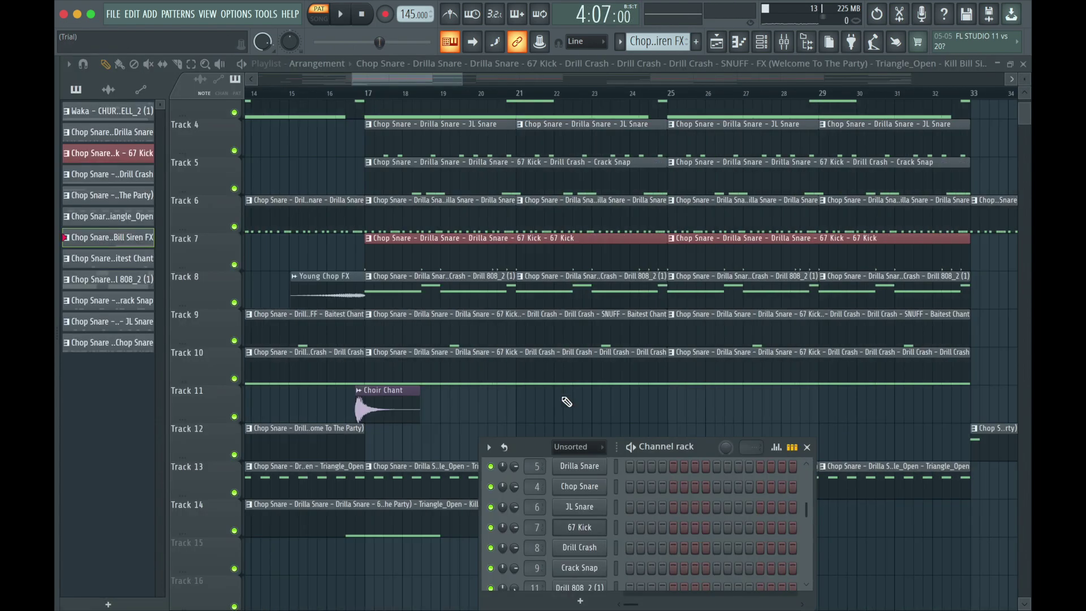
{"action": "scroll", "coordinate": [566, 402], "scroll_direction": "right", "scroll_amount": 6}
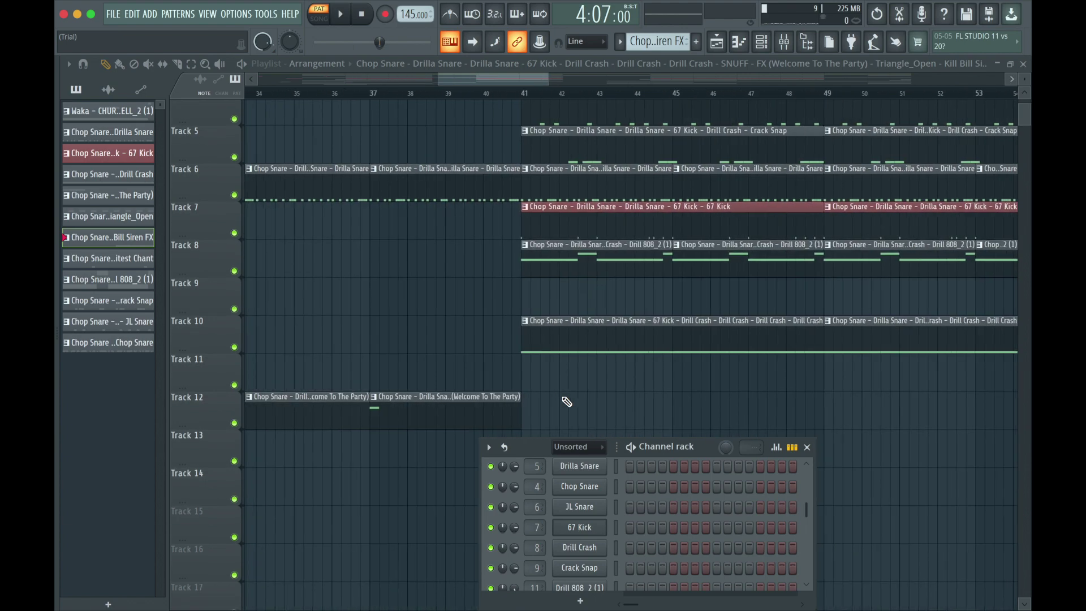
{"action": "scroll", "coordinate": [566, 402], "scroll_direction": "up", "scroll_amount": 3}
{"action": "scroll", "coordinate": [566, 401], "scroll_direction": "left", "scroll_amount": 12}
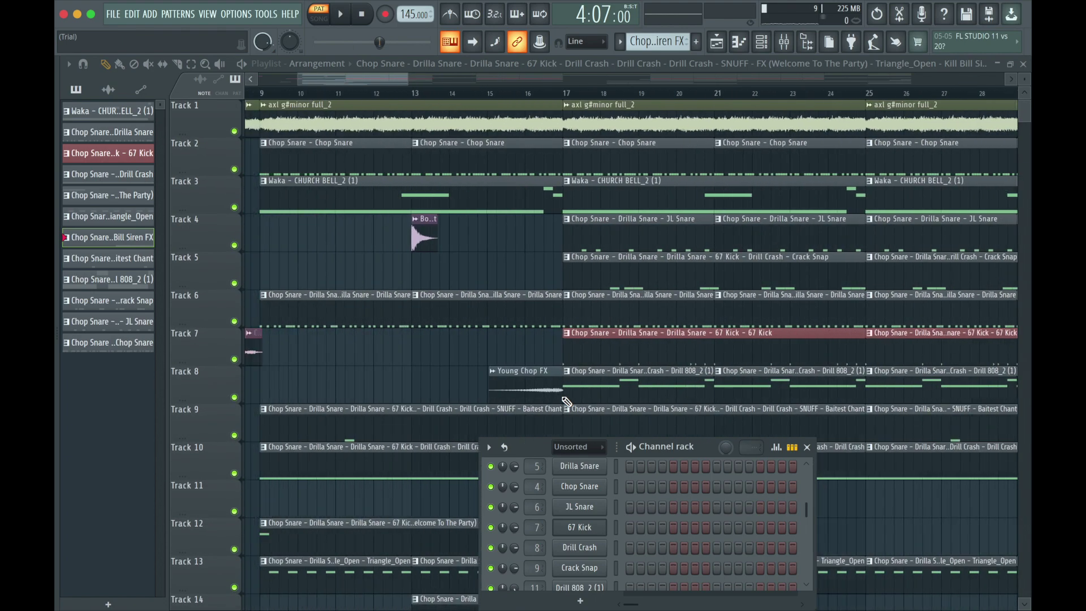
{"action": "left_click", "coordinate": [113, 92]}
{"action": "key", "text": "F6"}
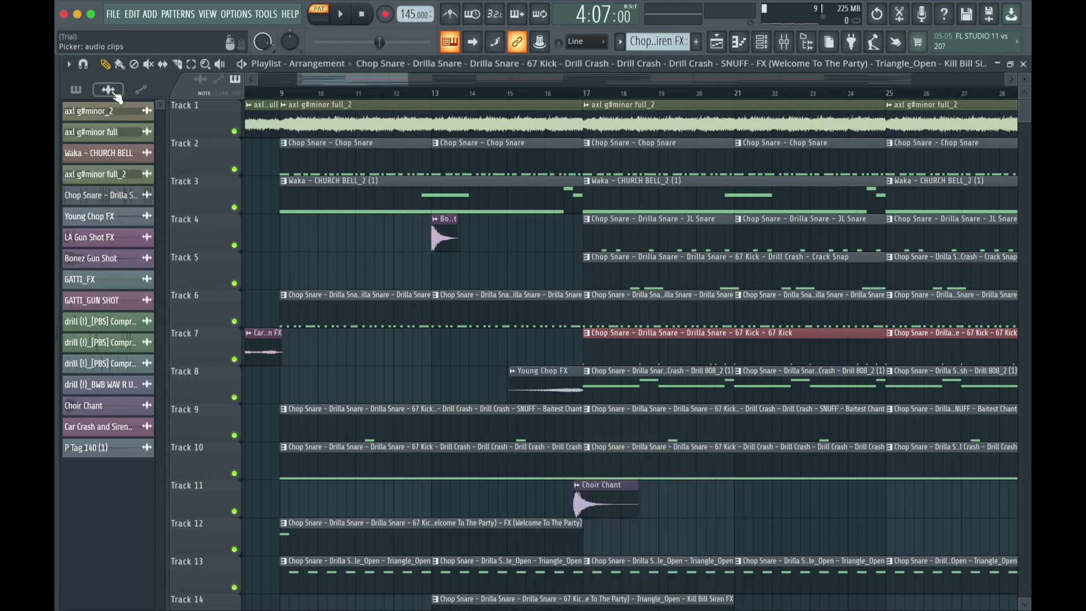
Examine the sample settings of the LA Gun Shot FX clip on Track 4 and the Car Crash and Siren FX clip on Track 7
{"action": "scroll", "coordinate": [351, 289], "scroll_direction": "left", "scroll_amount": 5}
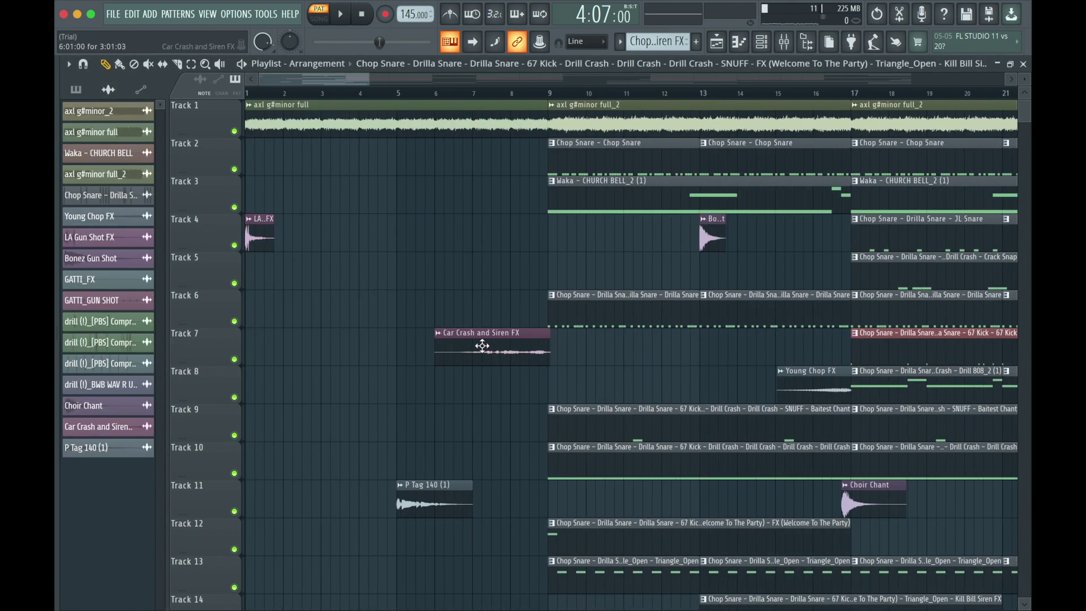
{"action": "double_click", "coordinate": [263, 233]}
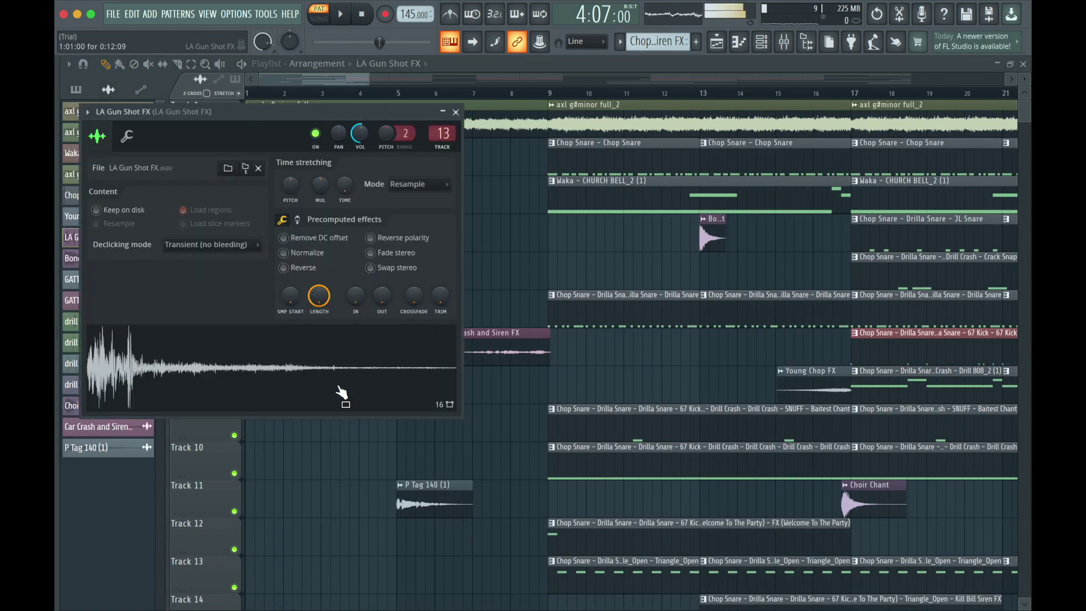
{"action": "double_click", "coordinate": [526, 360]}
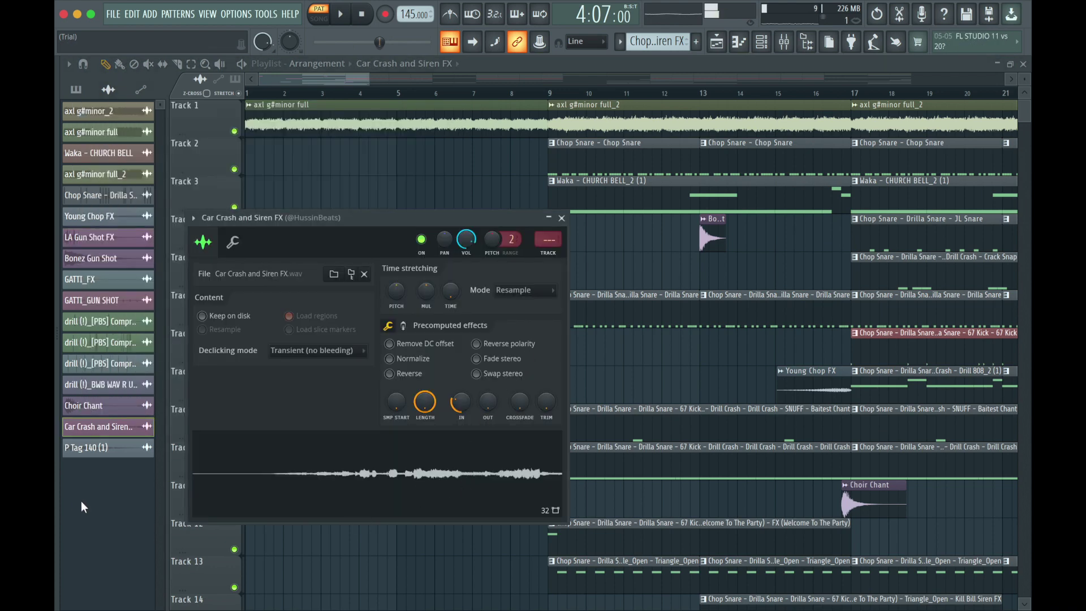
{"action": "key", "text": "Escape"}
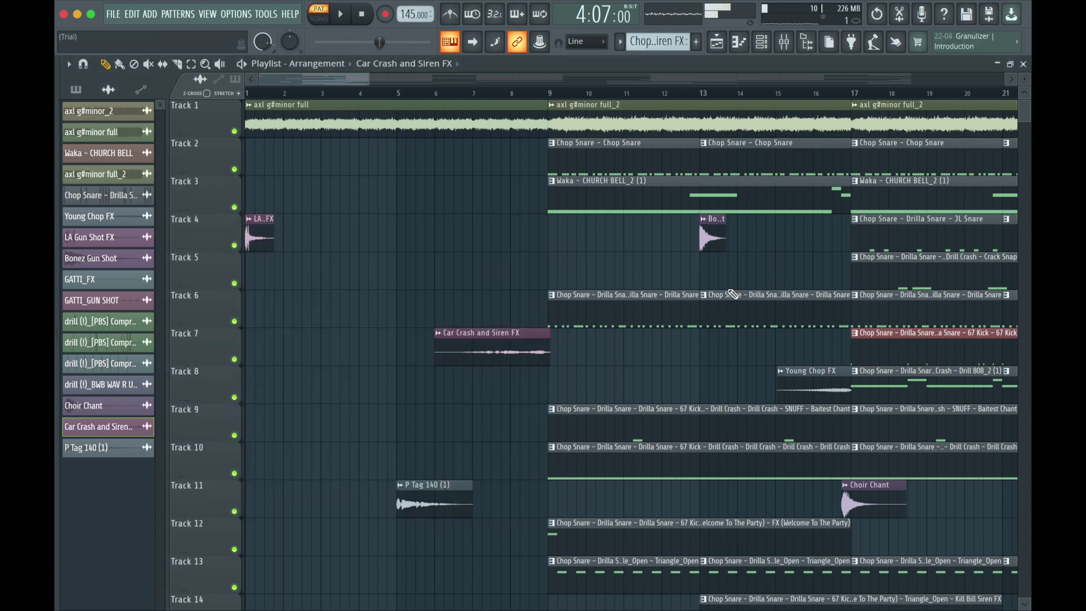
Examine the sample settings of the Bonez Gun Shot clip on Track 4 and the Choir Chant clip on Track 11
{"action": "double_click", "coordinate": [711, 236]}
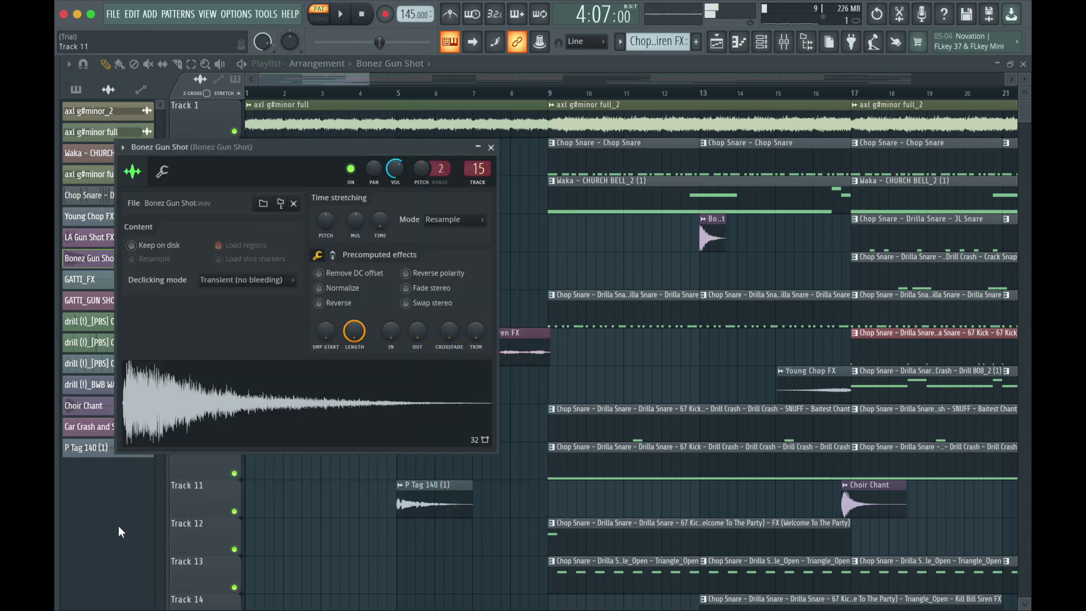
{"action": "key", "text": "Escape"}
{"action": "left_click_drag", "start_coordinate": [674, 545], "coordinate": [732, 441]}
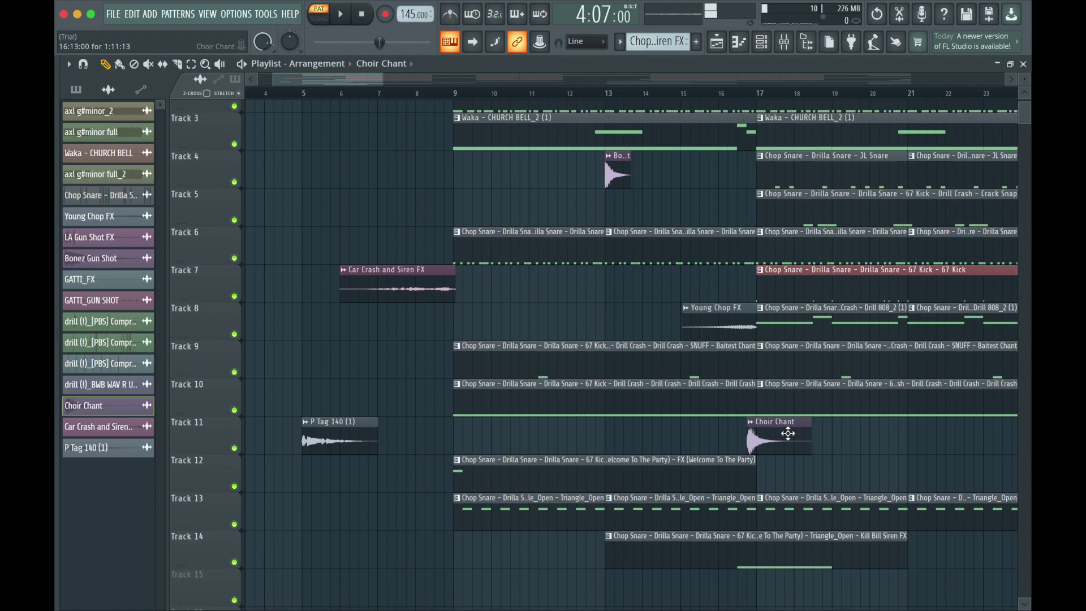
{"action": "double_click", "coordinate": [788, 433]}
Examine the sample settings of the Young Chop FX clip on Track 8 before bar 17 and return to the playlist
{"action": "scroll", "coordinate": [690, 392], "scroll_direction": "right", "scroll_amount": 10}
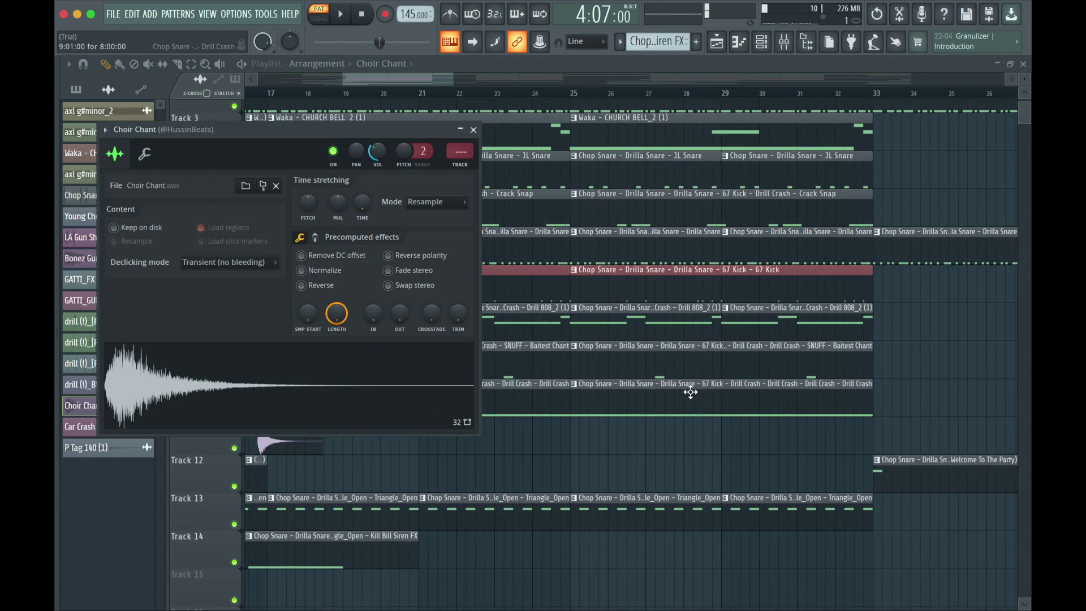
{"action": "scroll", "coordinate": [690, 392], "scroll_direction": "up", "scroll_amount": 2}
{"action": "scroll", "coordinate": [690, 392], "scroll_direction": "left", "scroll_amount": 8}
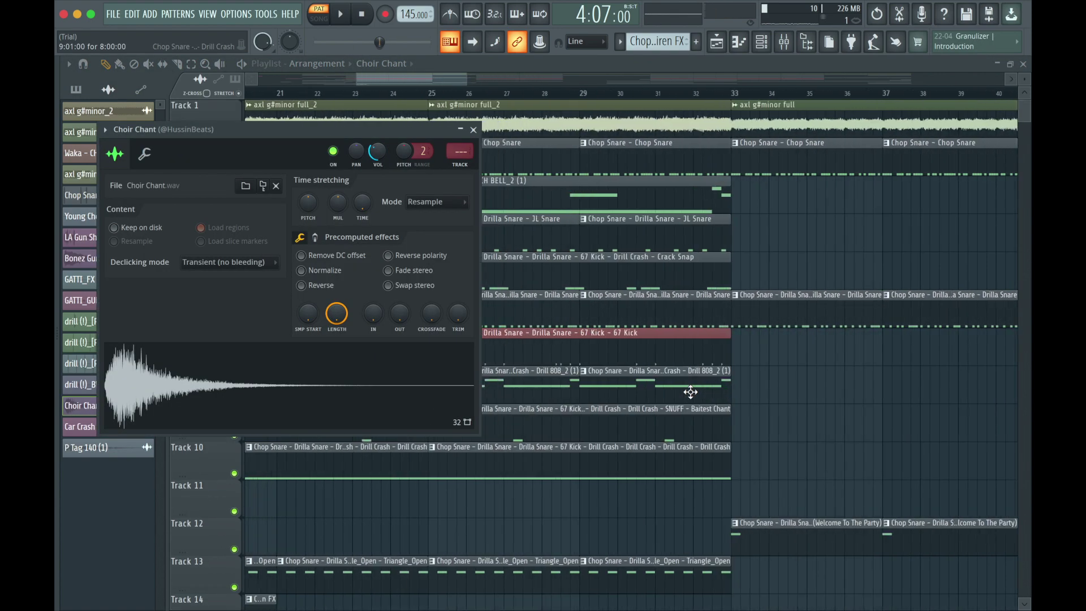
{"action": "double_click", "coordinate": [746, 385]}
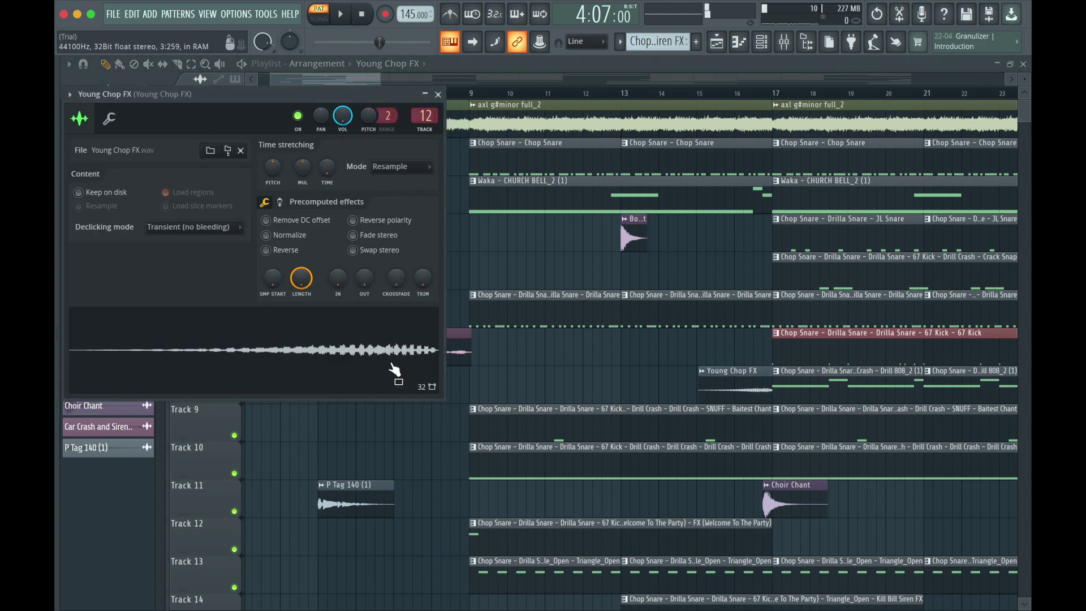
{"action": "left_click", "coordinate": [134, 518]}
Show the whole arrangement in the playlist, play it from the start in song mode, and stop playback
{"action": "left_click_drag", "start_coordinate": [379, 78], "coordinate": [720, 112]}
{"action": "double_click", "coordinate": [353, 164]}
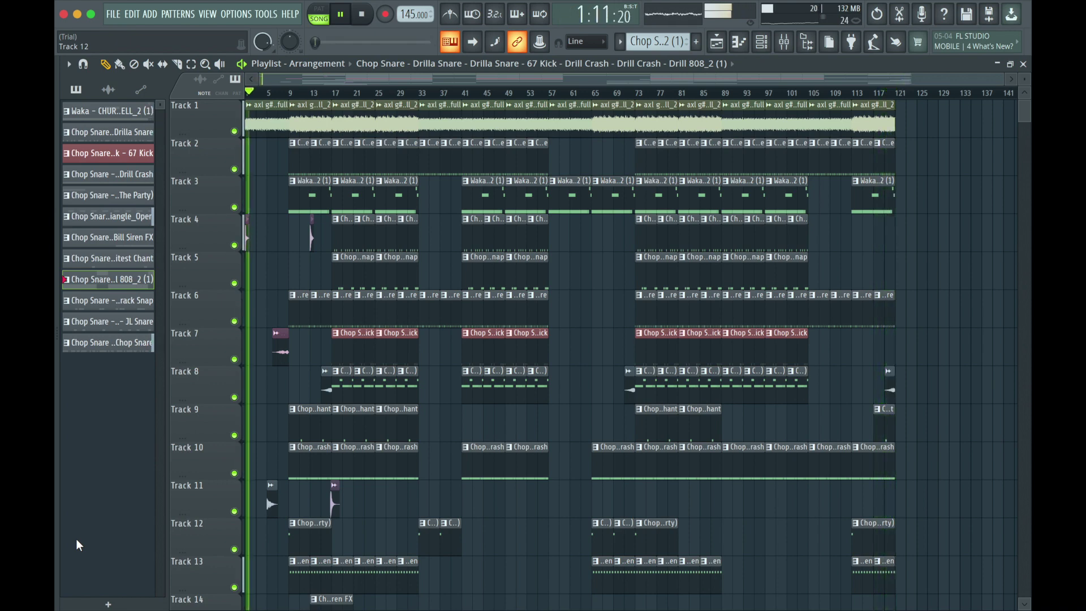
{"action": "key", "text": "space"}
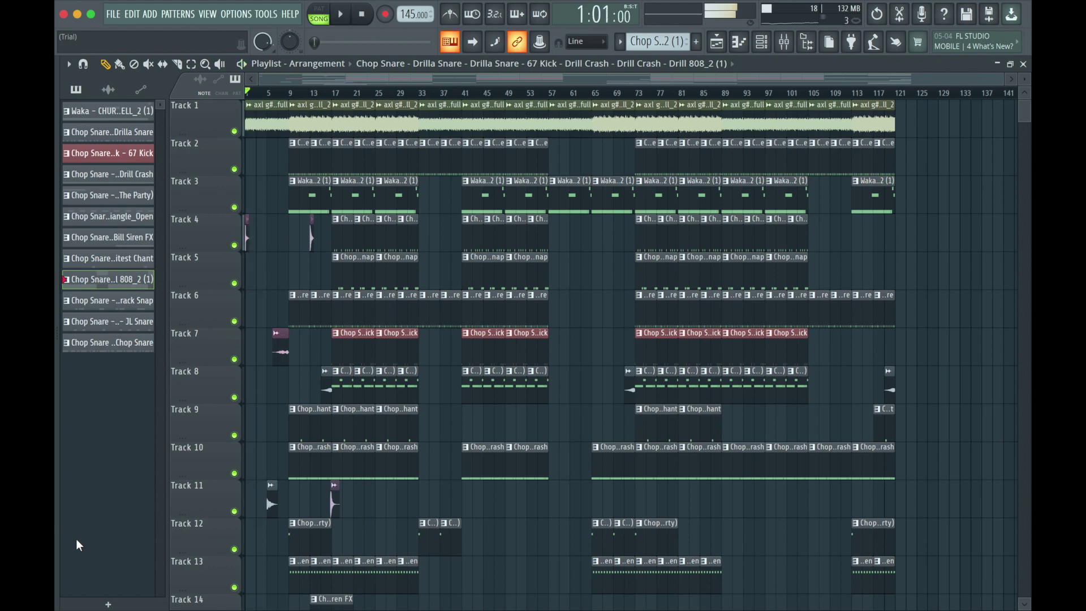